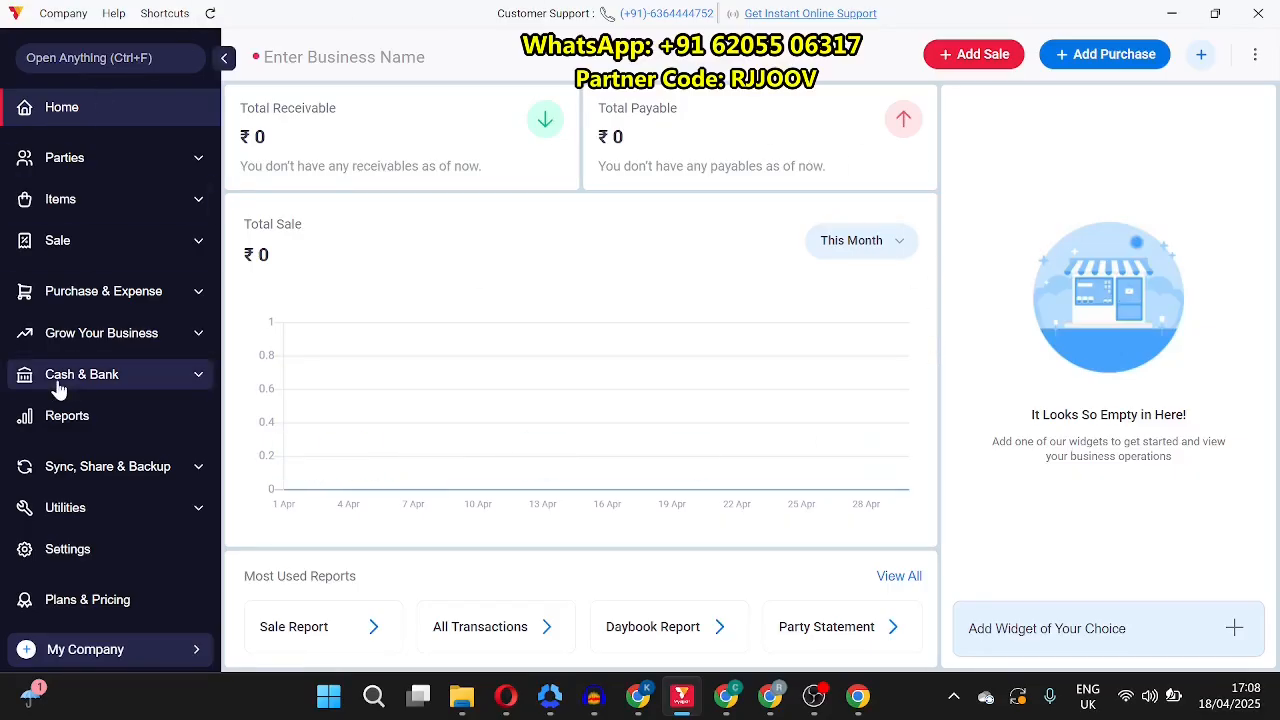
Step: Open the Barcode Generator from the utilities
{"action": "left_click", "coordinate": [78, 520]}
{"action": "scroll", "coordinate": [77, 520], "scroll_direction": "down", "scroll_amount": 3}
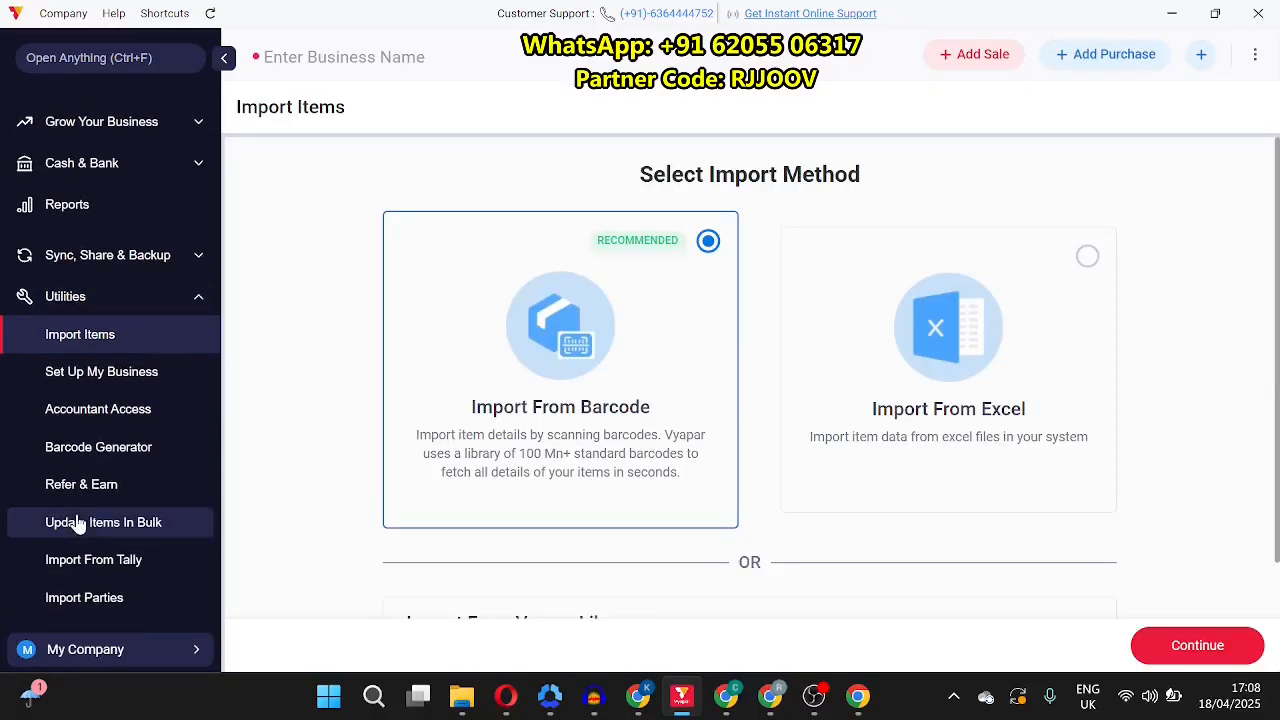
{"action": "left_click", "coordinate": [98, 458]}
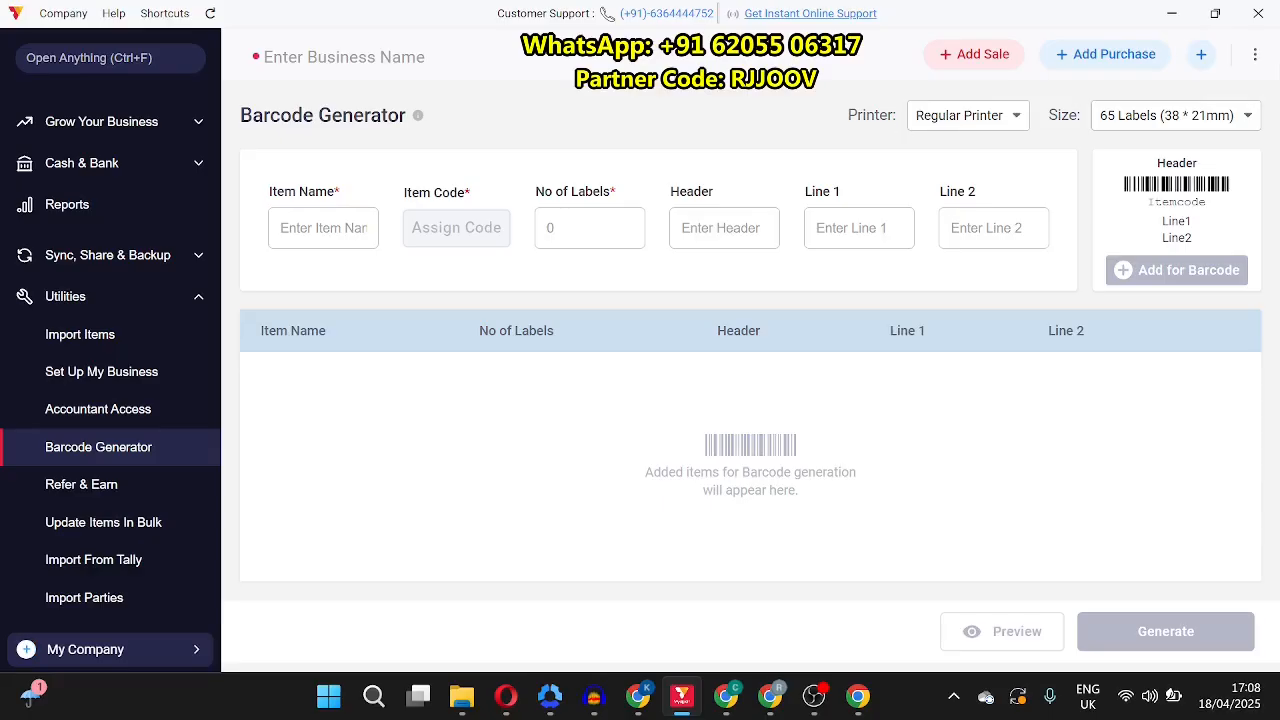
Step: Keep Regular Printer as the printer type and set the label size to 48 Labels (48 * 24mm)
{"action": "left_click", "coordinate": [965, 124]}
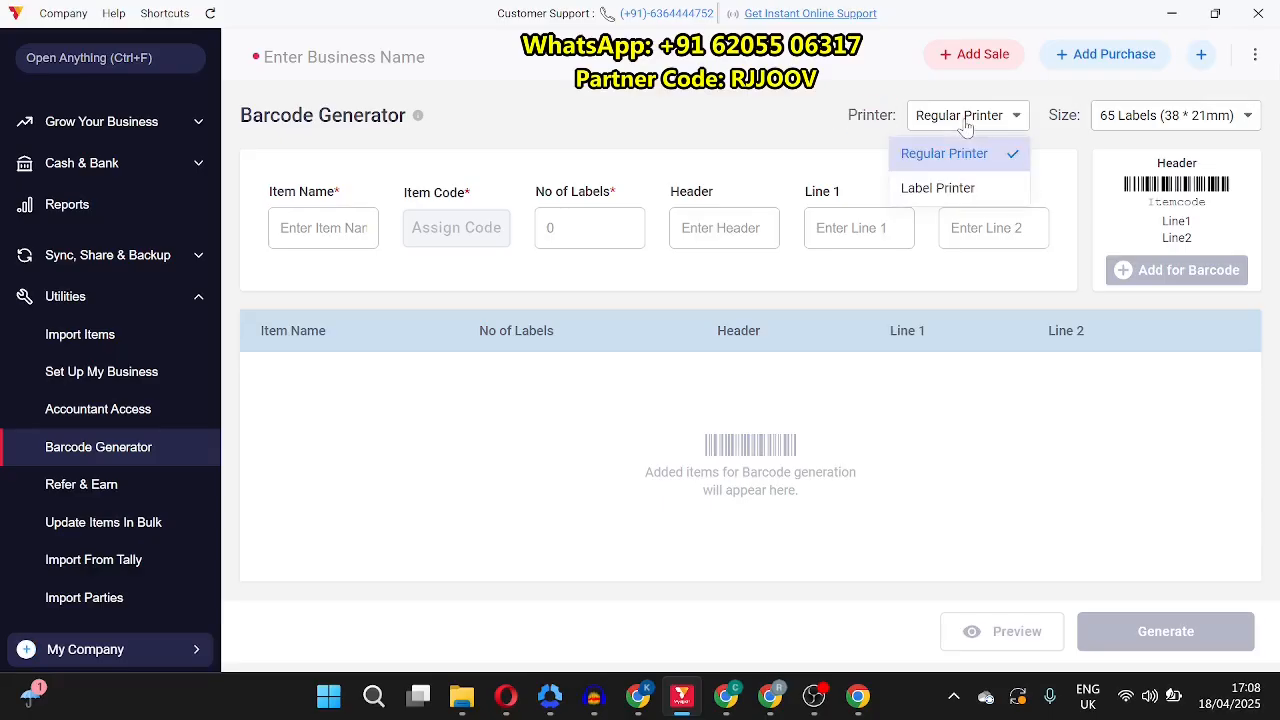
{"action": "left_click", "coordinate": [762, 147]}
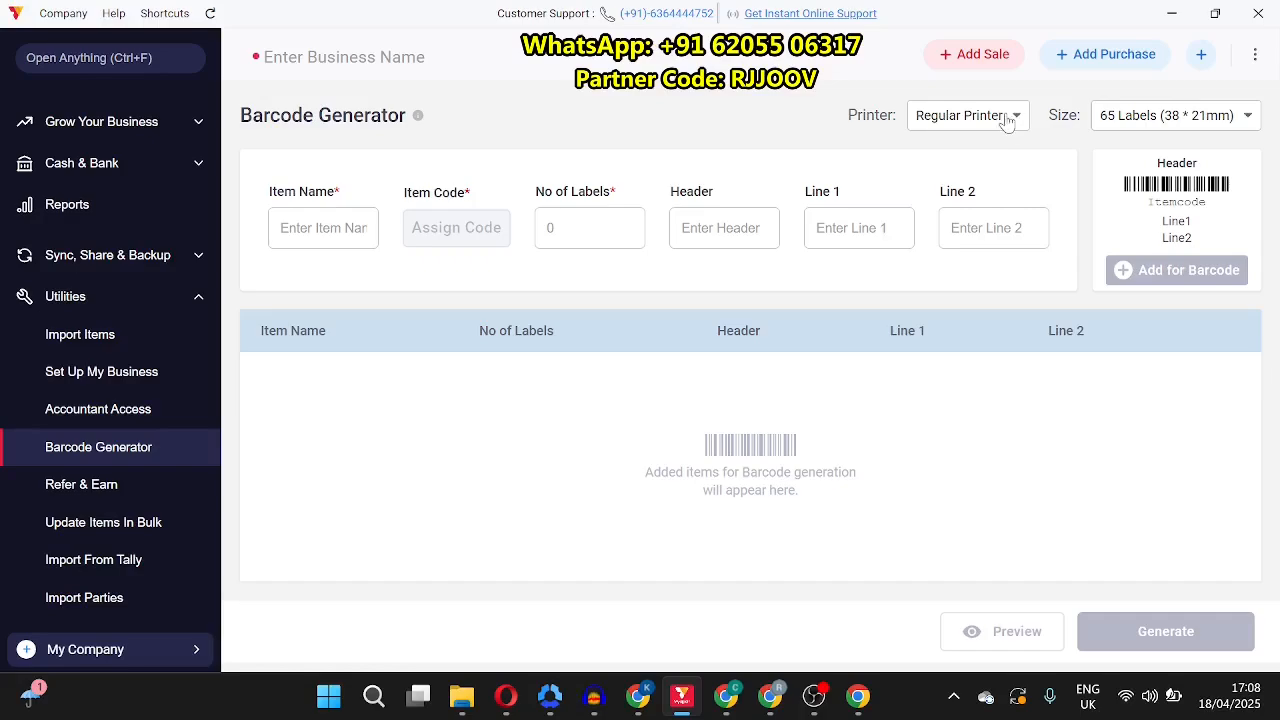
{"action": "left_click", "coordinate": [1181, 119]}
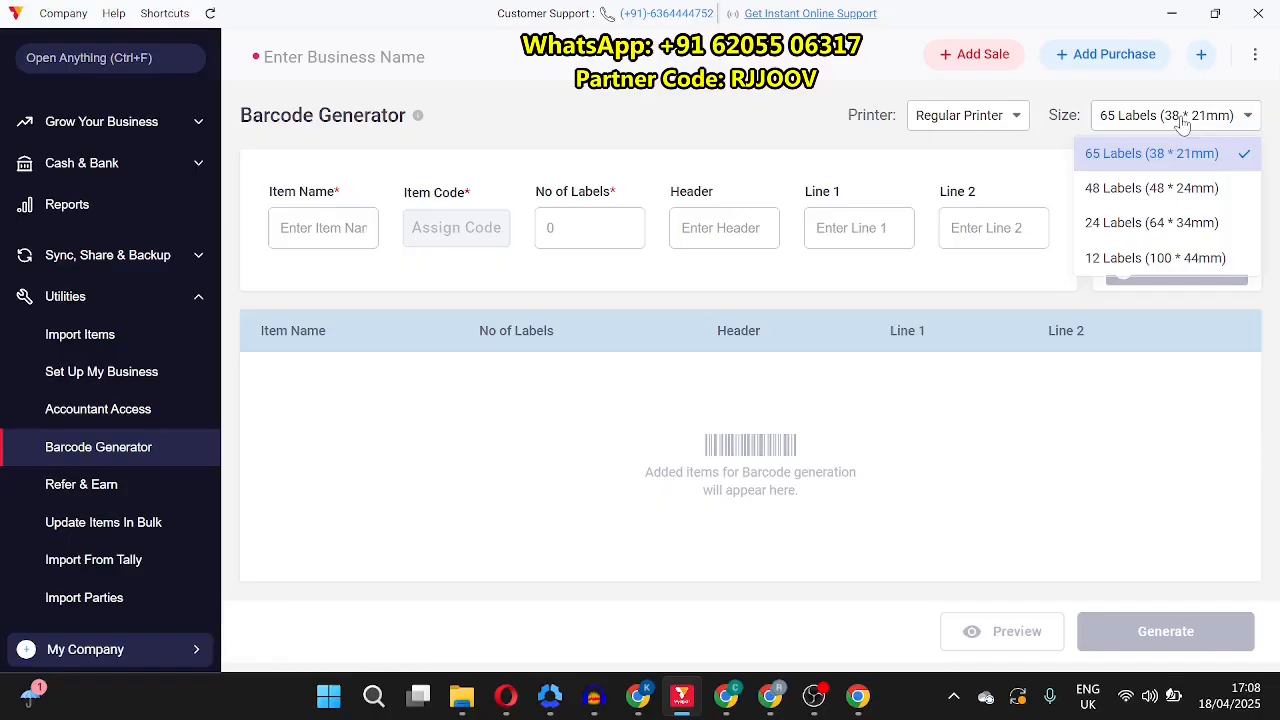
{"action": "left_click", "coordinate": [1163, 190]}
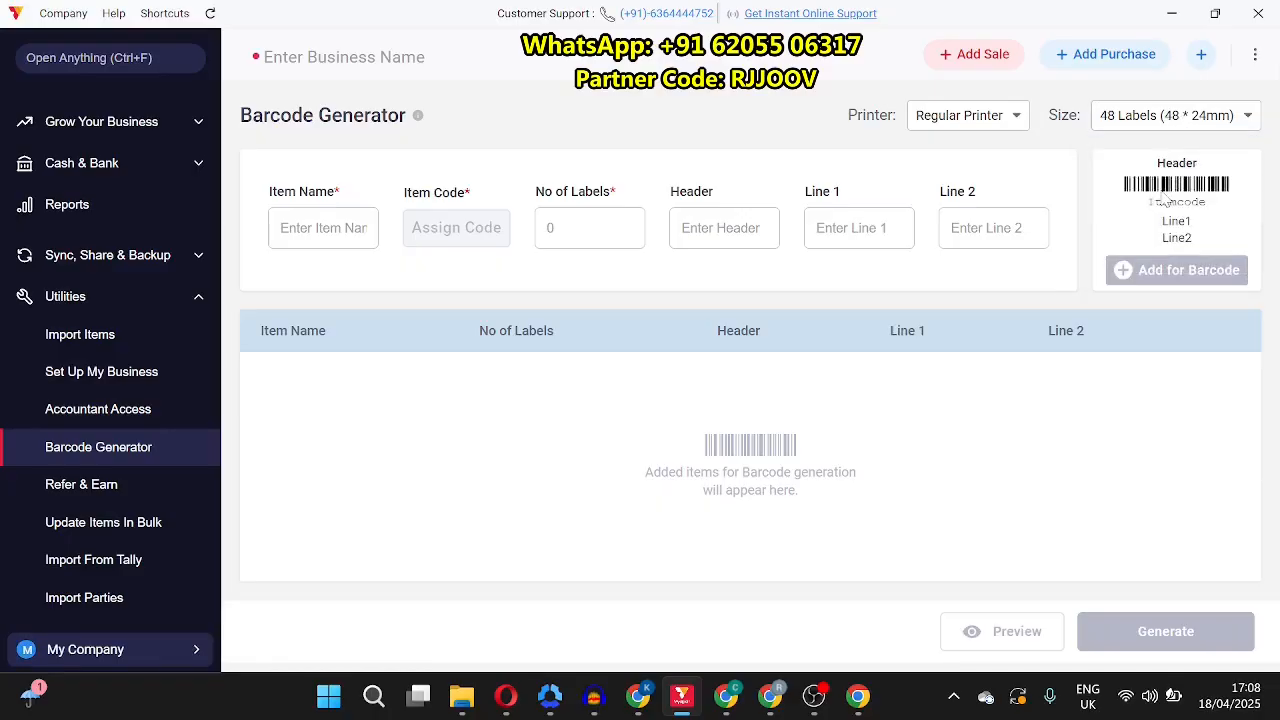
{"action": "left_click_drag", "start_coordinate": [1100, 116], "coordinate": [1160, 123]}
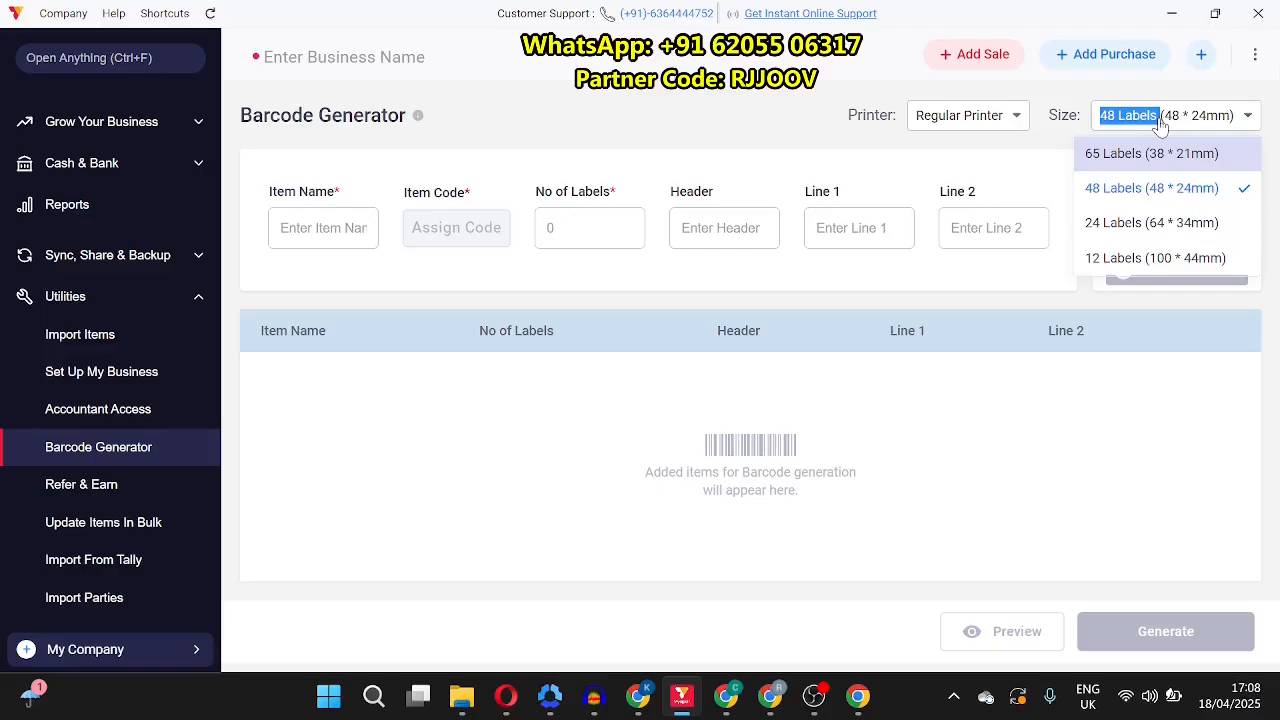
{"action": "left_click", "coordinate": [594, 117]}
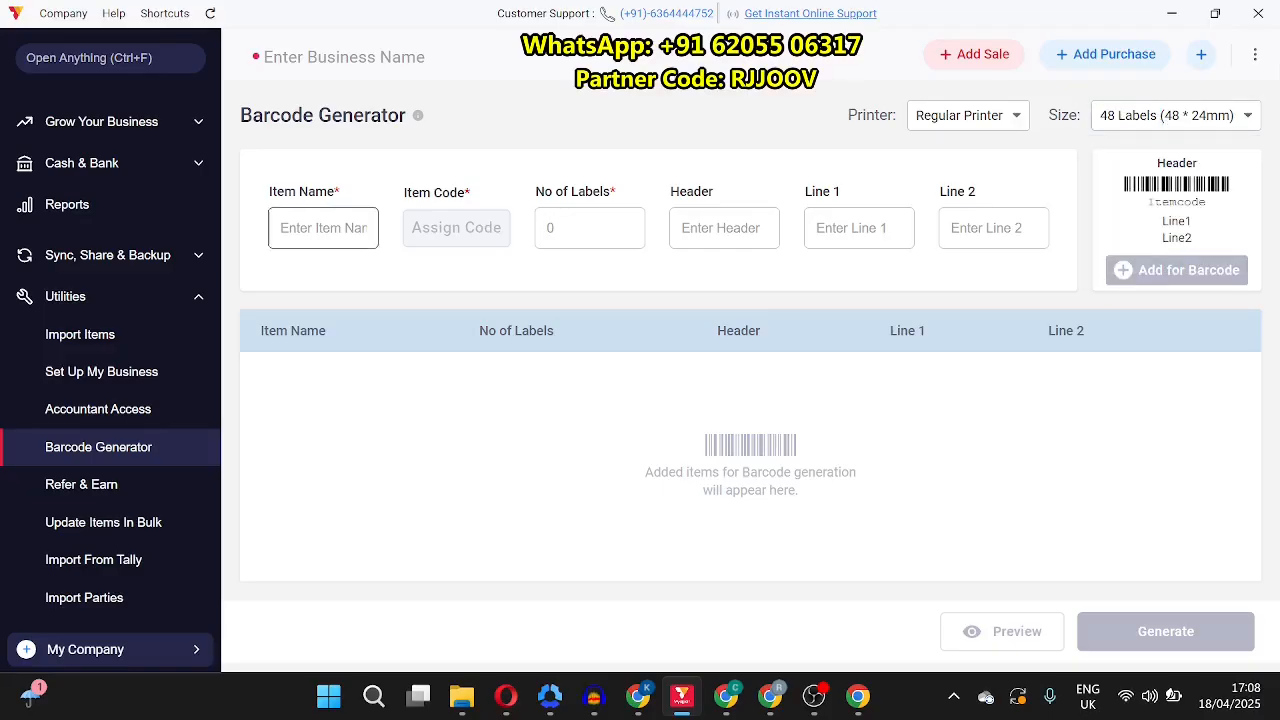
Step: Choose Aroma Magic Almond Oil 100 Ml as the barcode item and set its number of labels to 20
{"action": "left_click", "coordinate": [323, 228]}
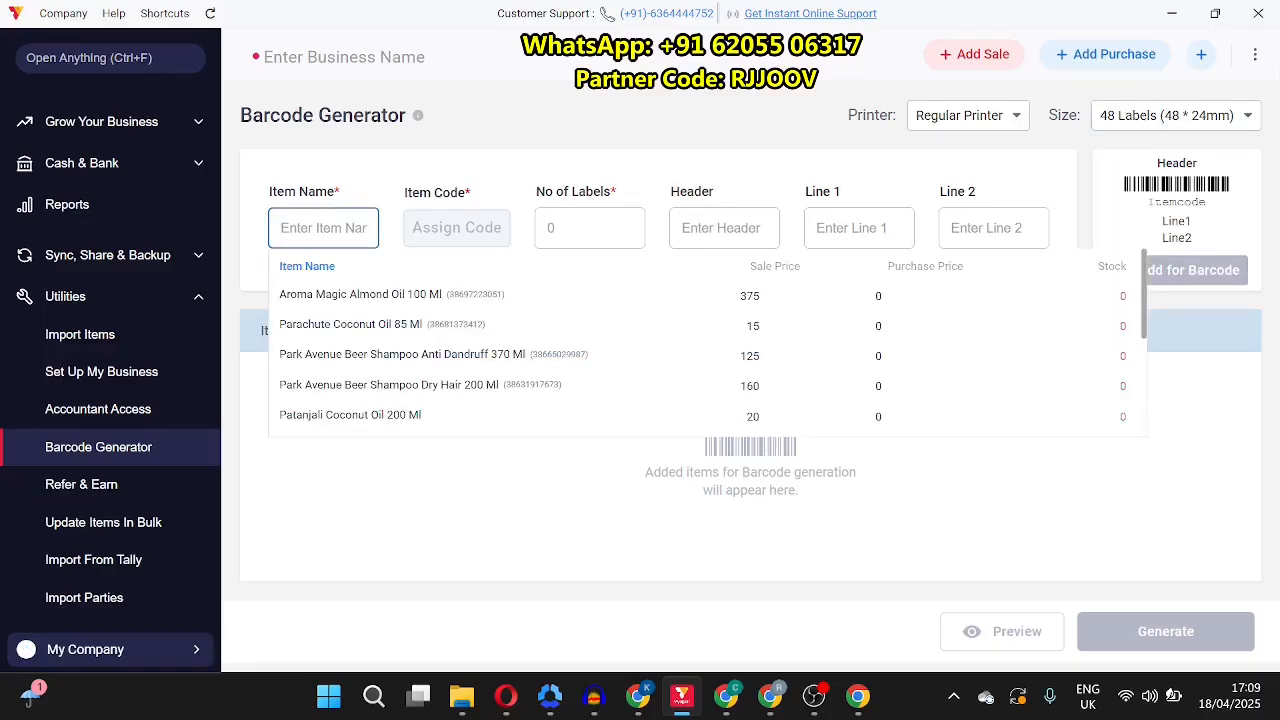
{"action": "left_click", "coordinate": [331, 293]}
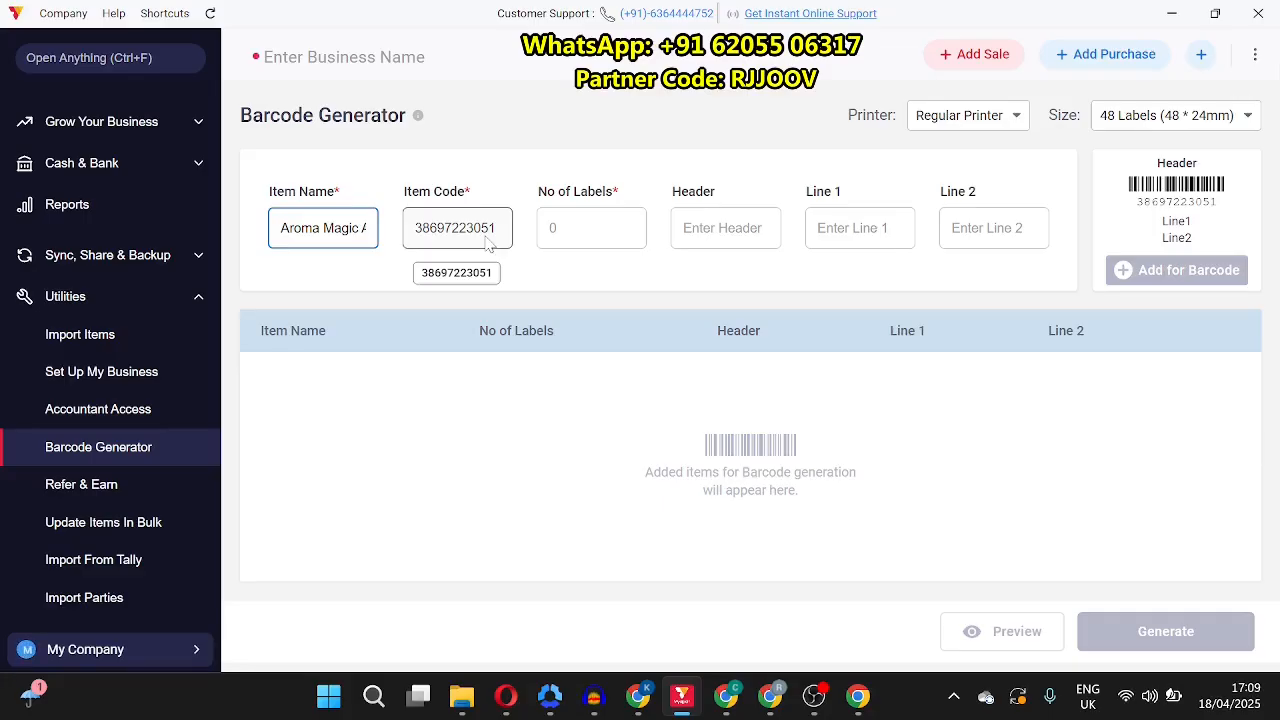
{"action": "left_click", "coordinate": [549, 228]}
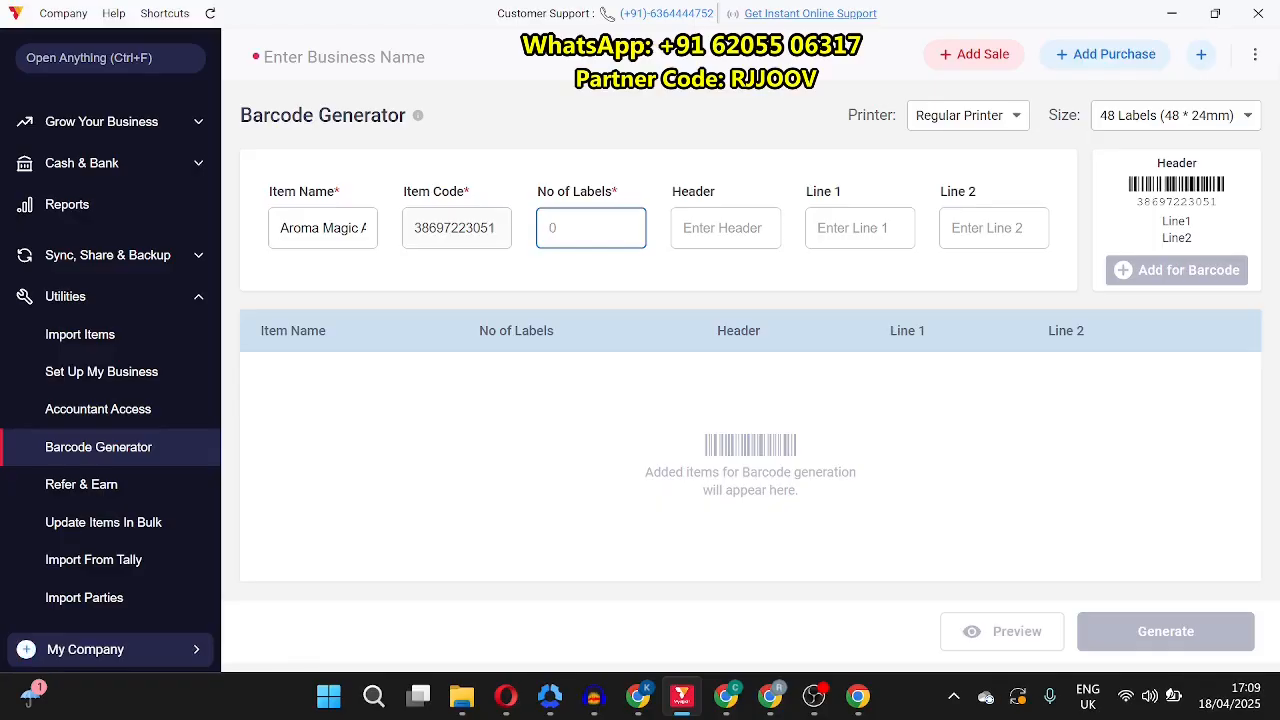
{"action": "type", "text": "2"}
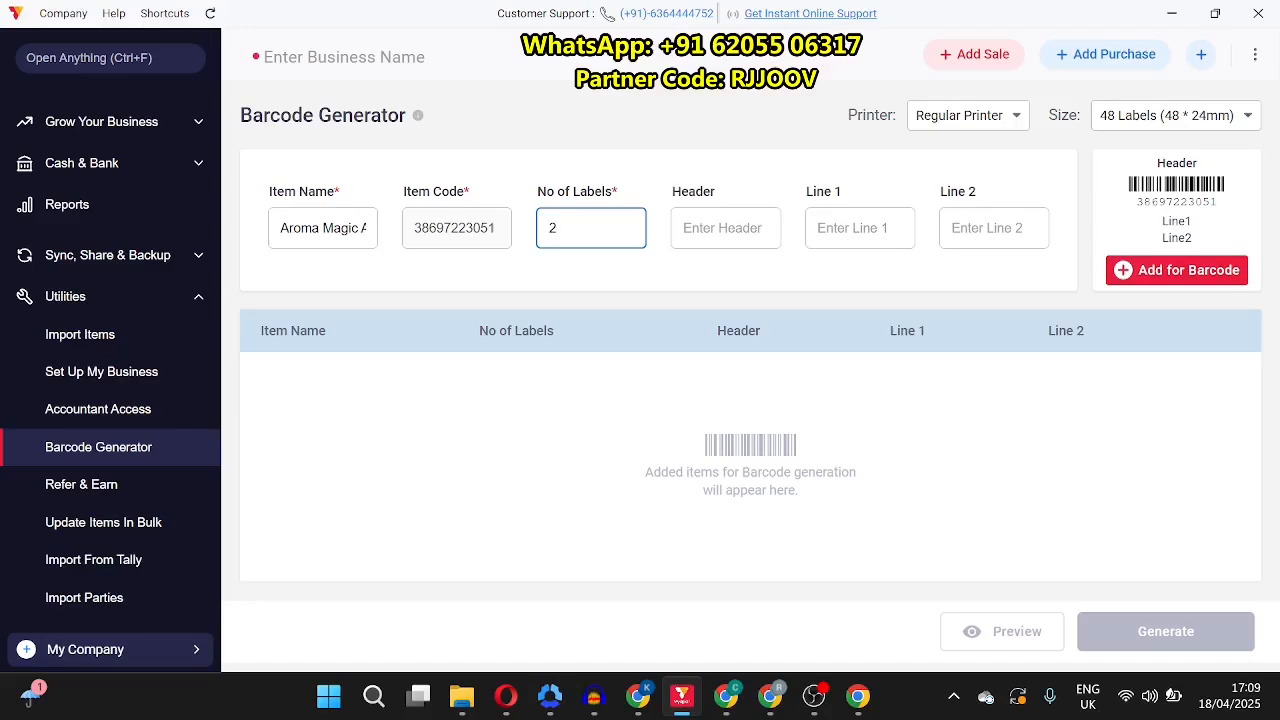
{"action": "type", "text": "0"}
Step: Fill the almond oil label's header with the company name
{"action": "left_click", "coordinate": [725, 228]}
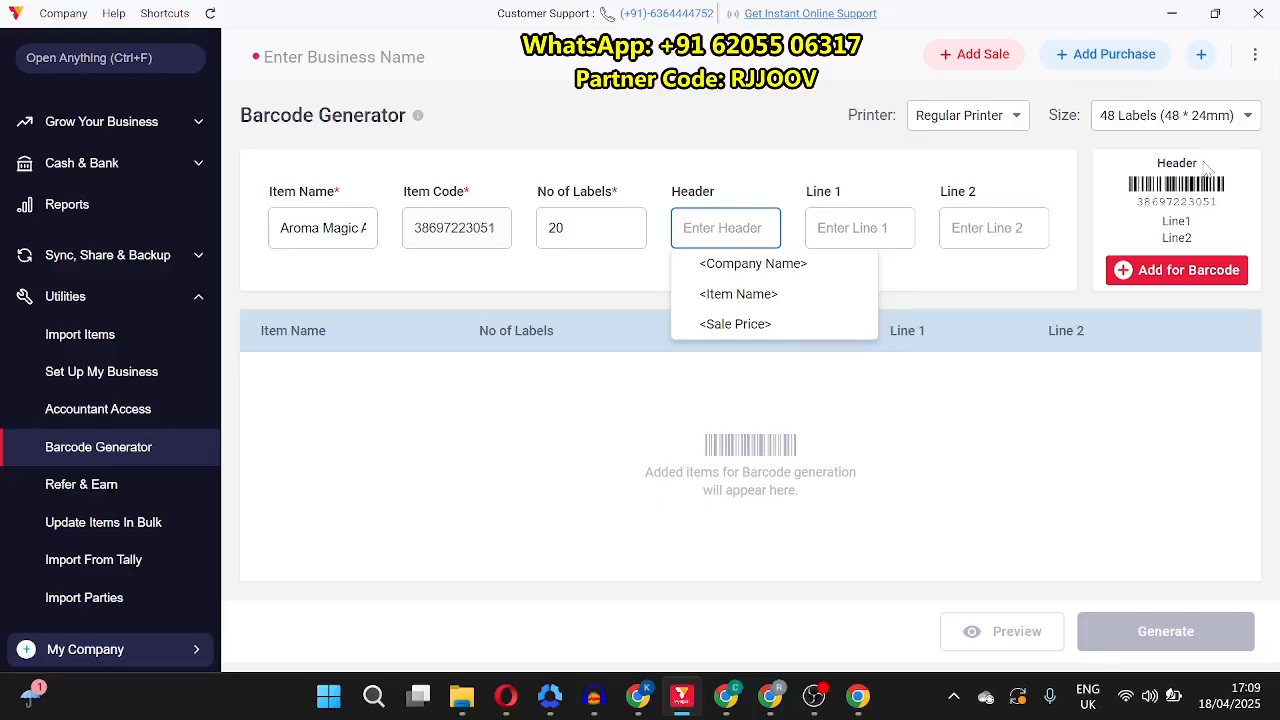
{"action": "left_click_drag", "start_coordinate": [1205, 165], "coordinate": [1148, 168]}
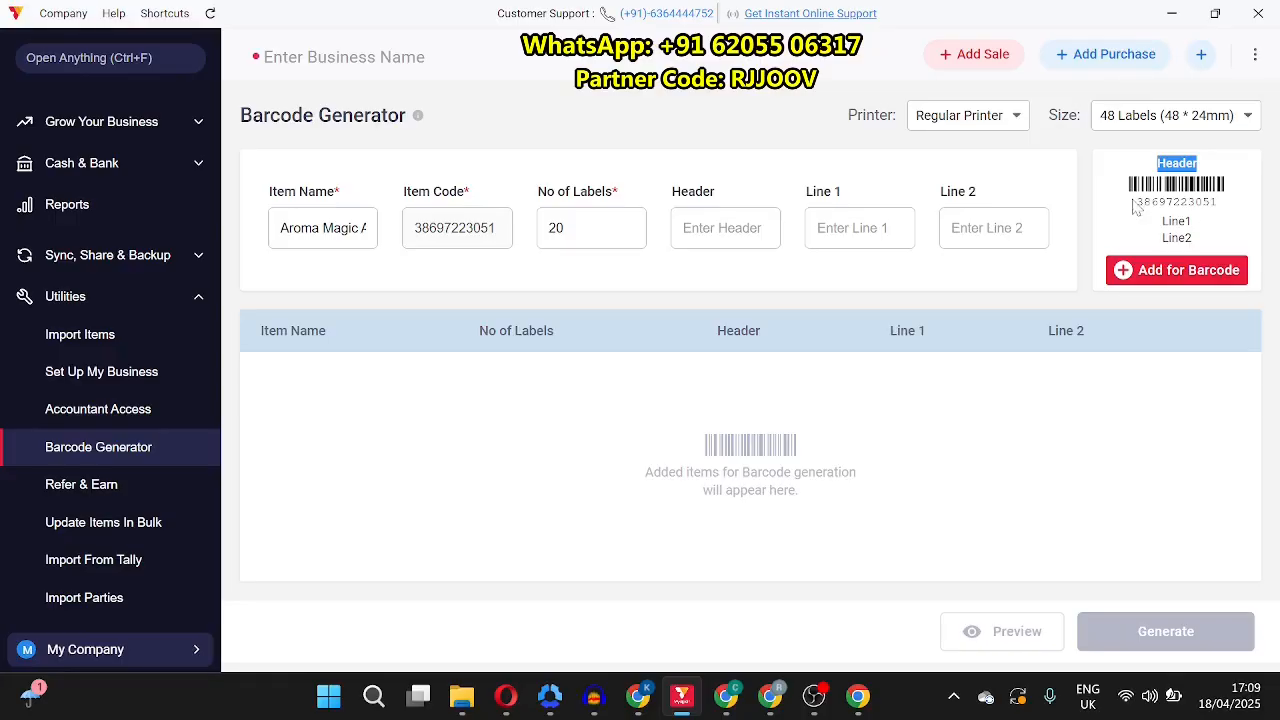
{"action": "left_click", "coordinate": [725, 228]}
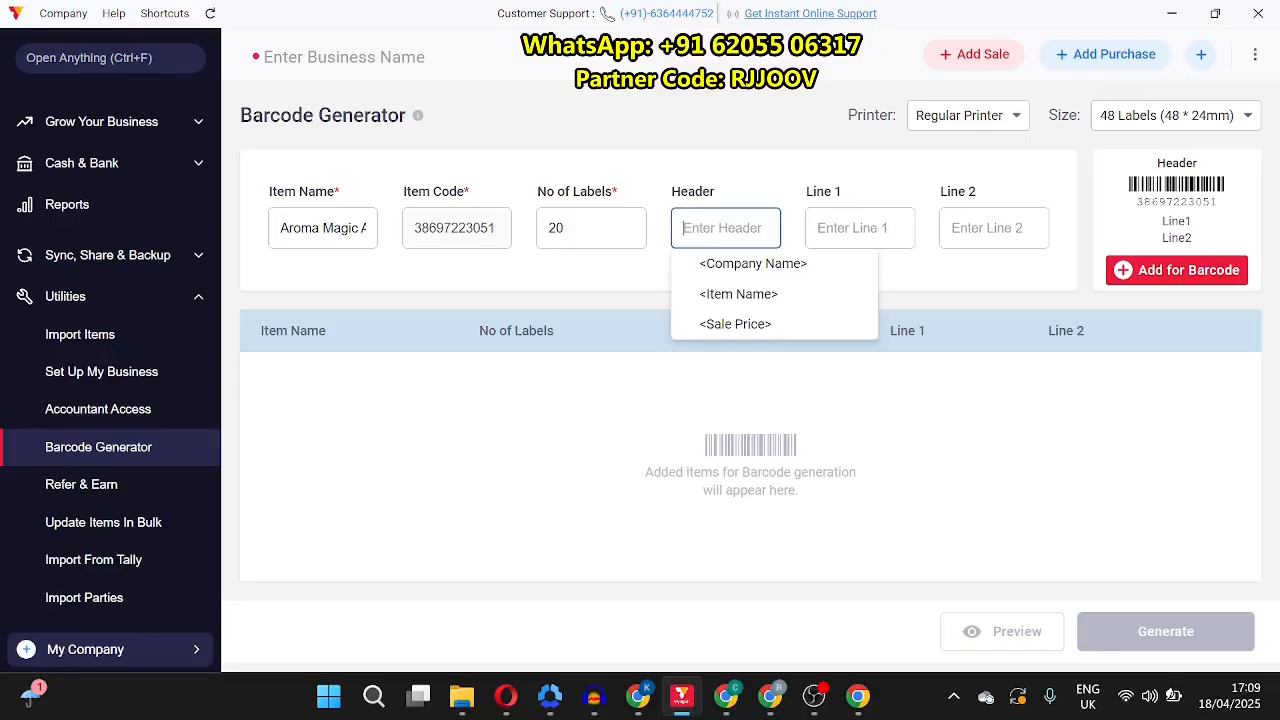
{"action": "left_click", "coordinate": [721, 270]}
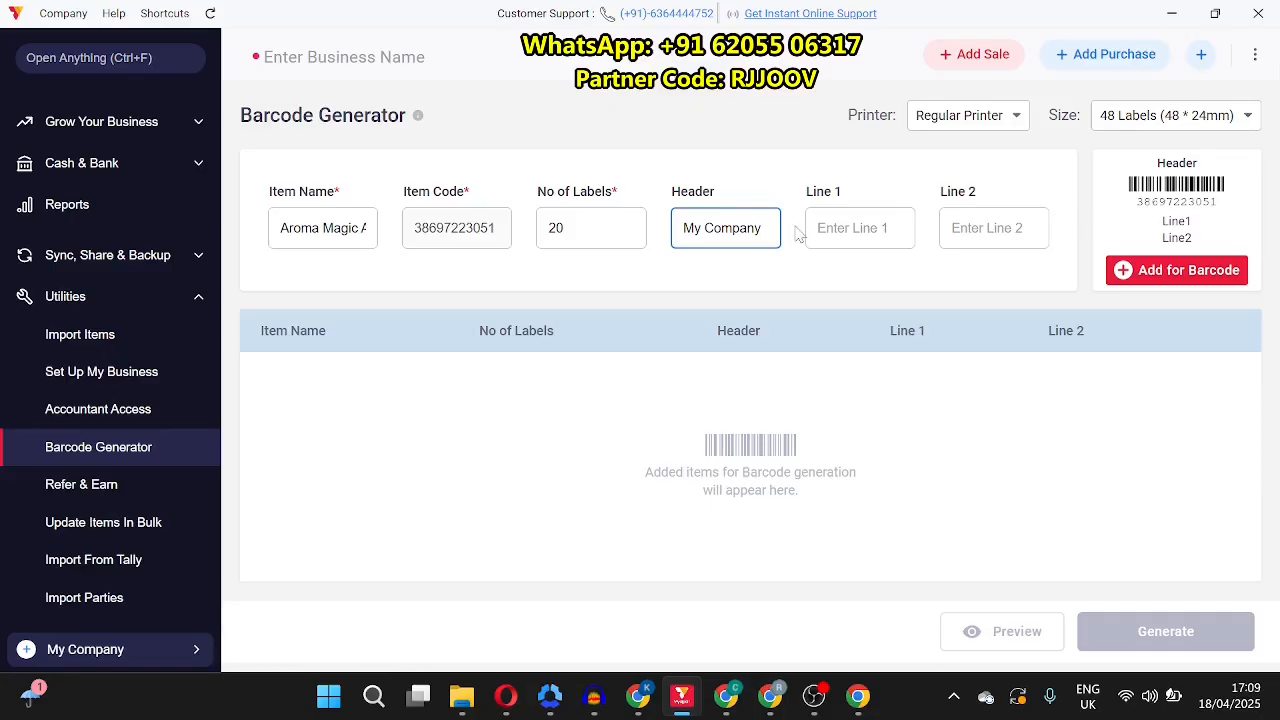
Step: Fill Line 1 with the item name and Line 2 with the sale price, and add the almond oil label to the barcode list
{"action": "left_click", "coordinate": [840, 228]}
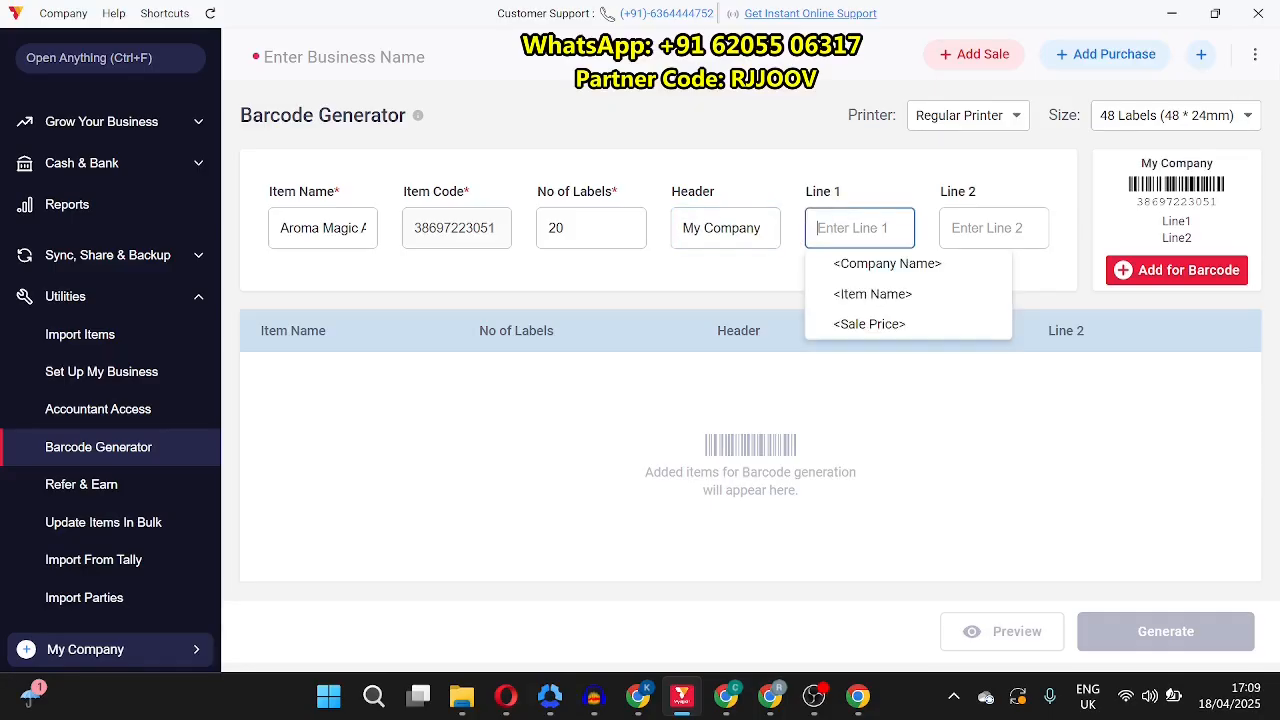
{"action": "left_click", "coordinate": [868, 294]}
{"action": "left_click", "coordinate": [985, 228]}
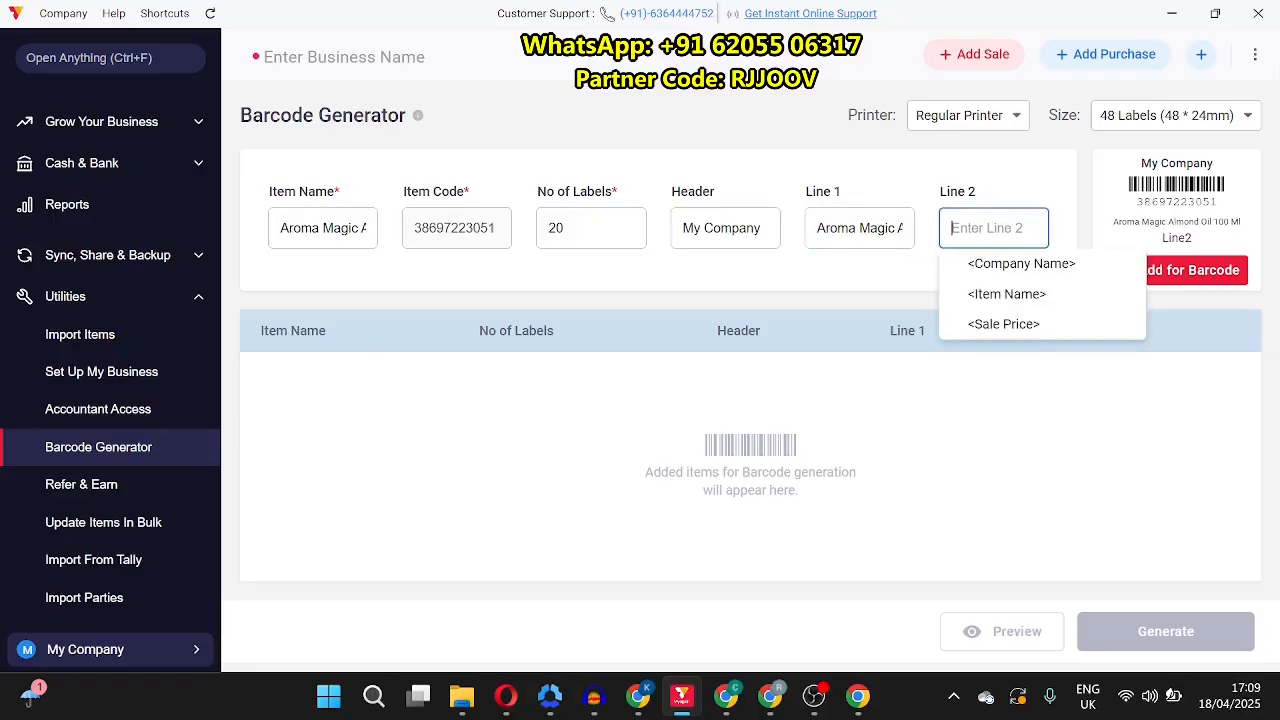
{"action": "left_click", "coordinate": [1003, 324]}
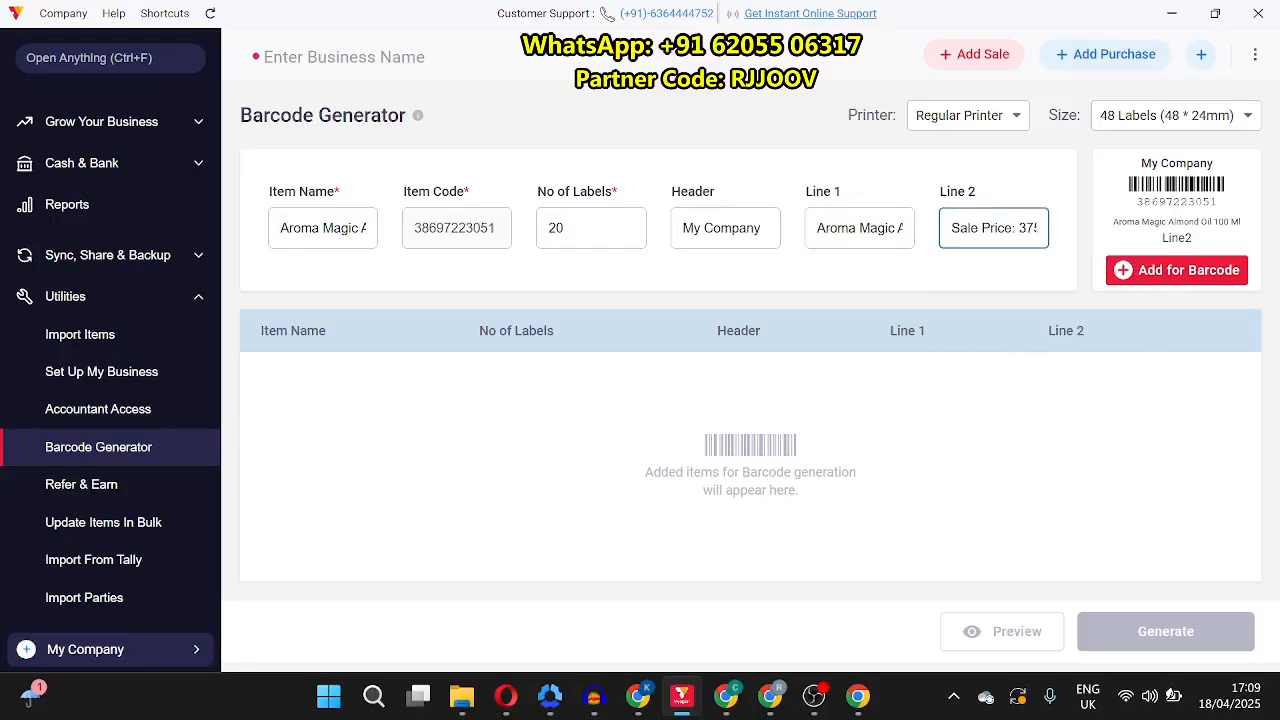
{"action": "left_click", "coordinate": [1016, 284]}
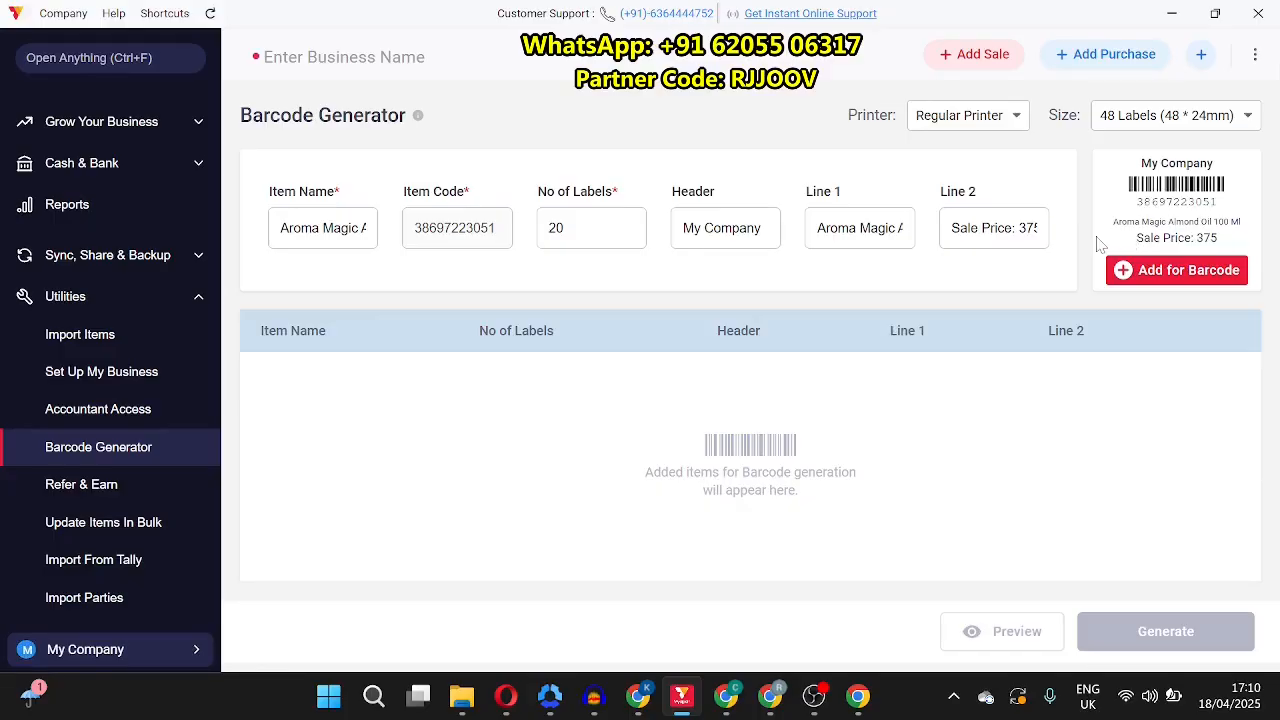
{"action": "left_click", "coordinate": [1169, 282]}
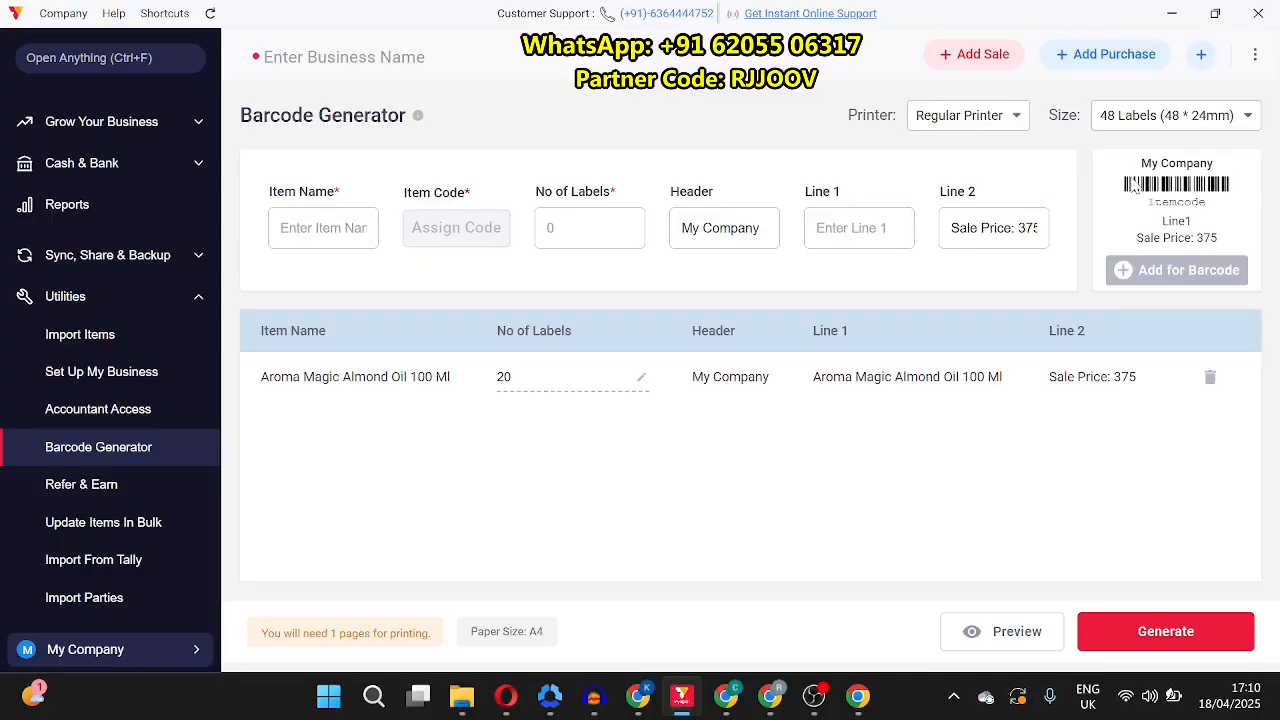
{"action": "left_click_drag", "start_coordinate": [1162, 222], "coordinate": [1197, 222]}
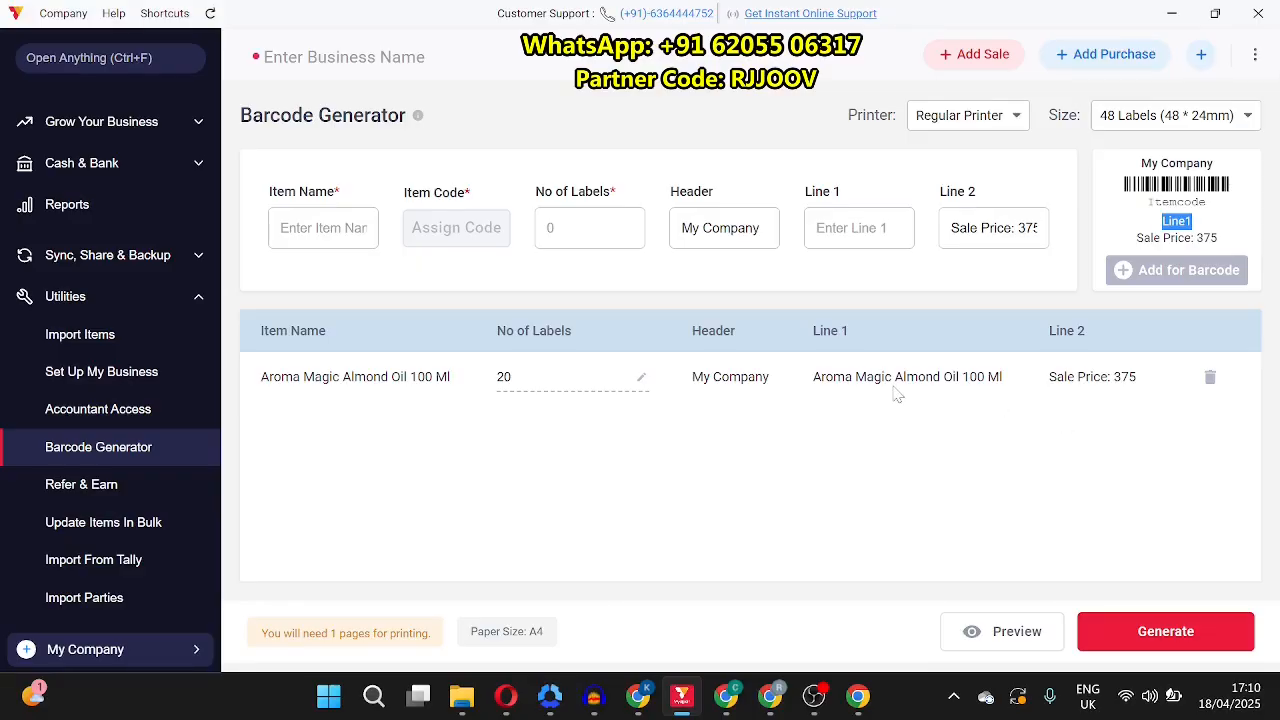
Step: Choose Parachute Coconut Oil 85 Ml as the next barcode item and set its number of labels to 10
{"action": "left_click", "coordinate": [325, 228]}
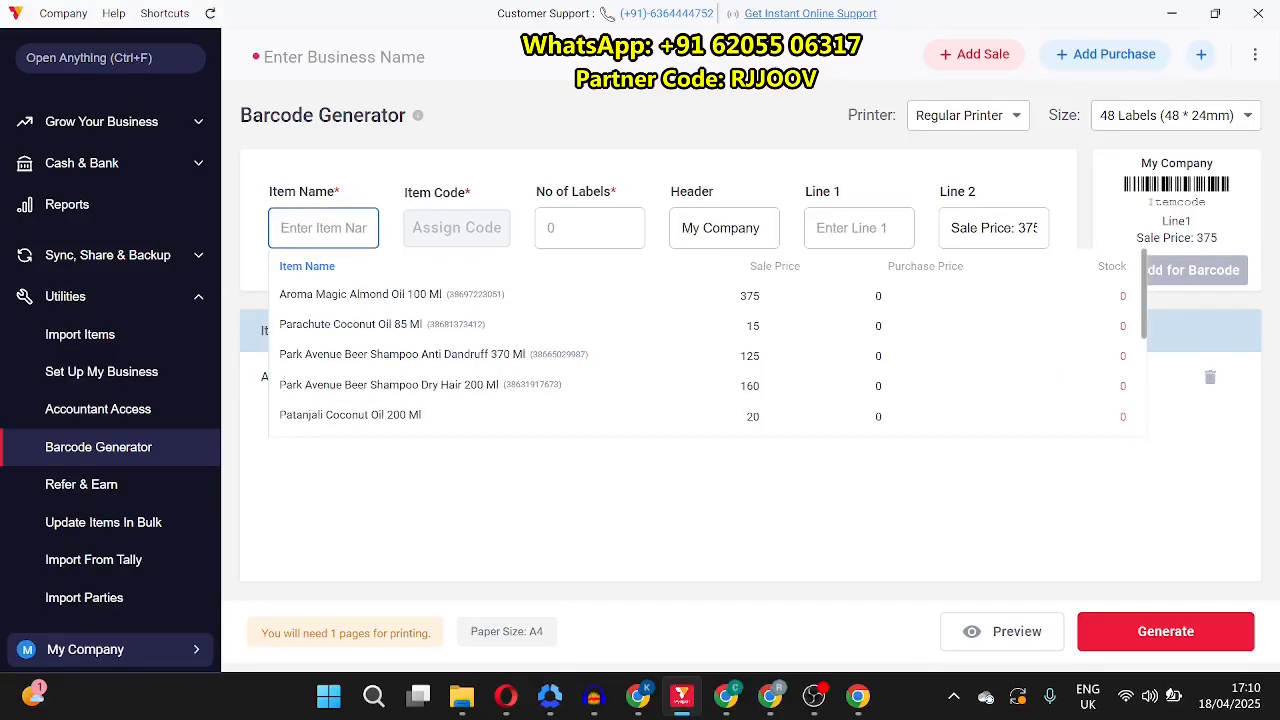
{"action": "left_click", "coordinate": [368, 326]}
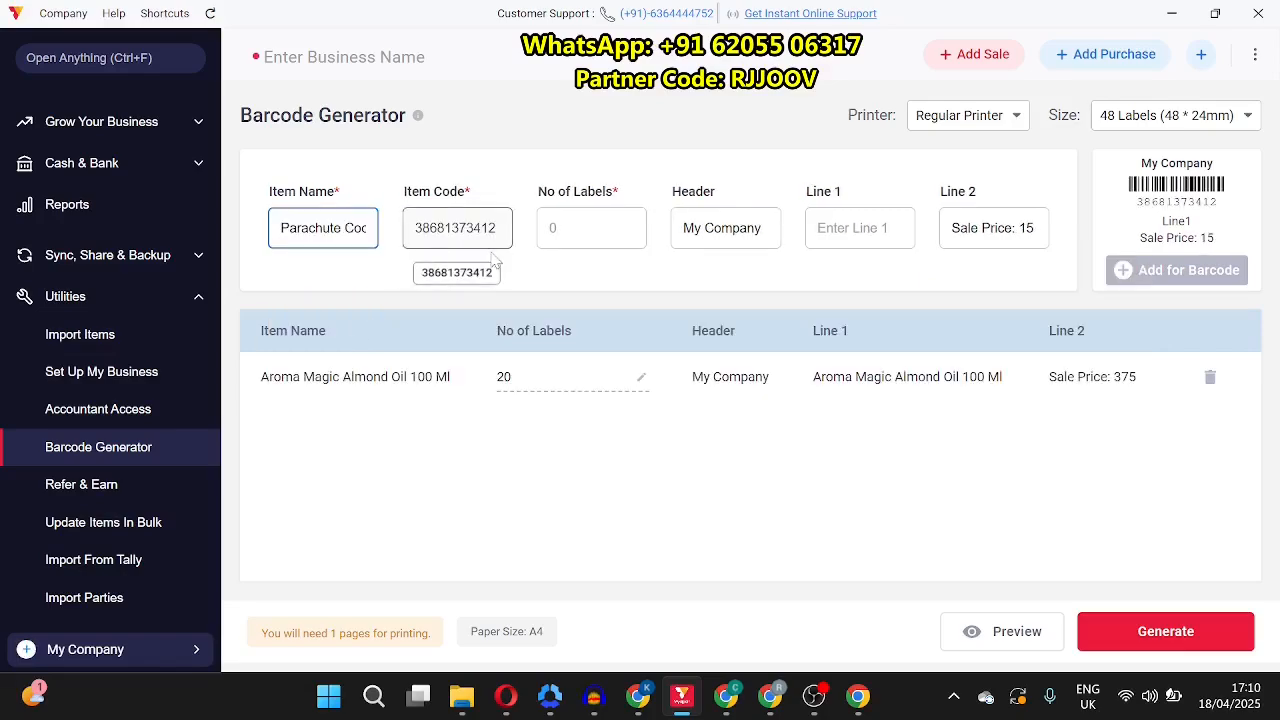
{"action": "left_click", "coordinate": [552, 228]}
{"action": "type", "text": "10"}
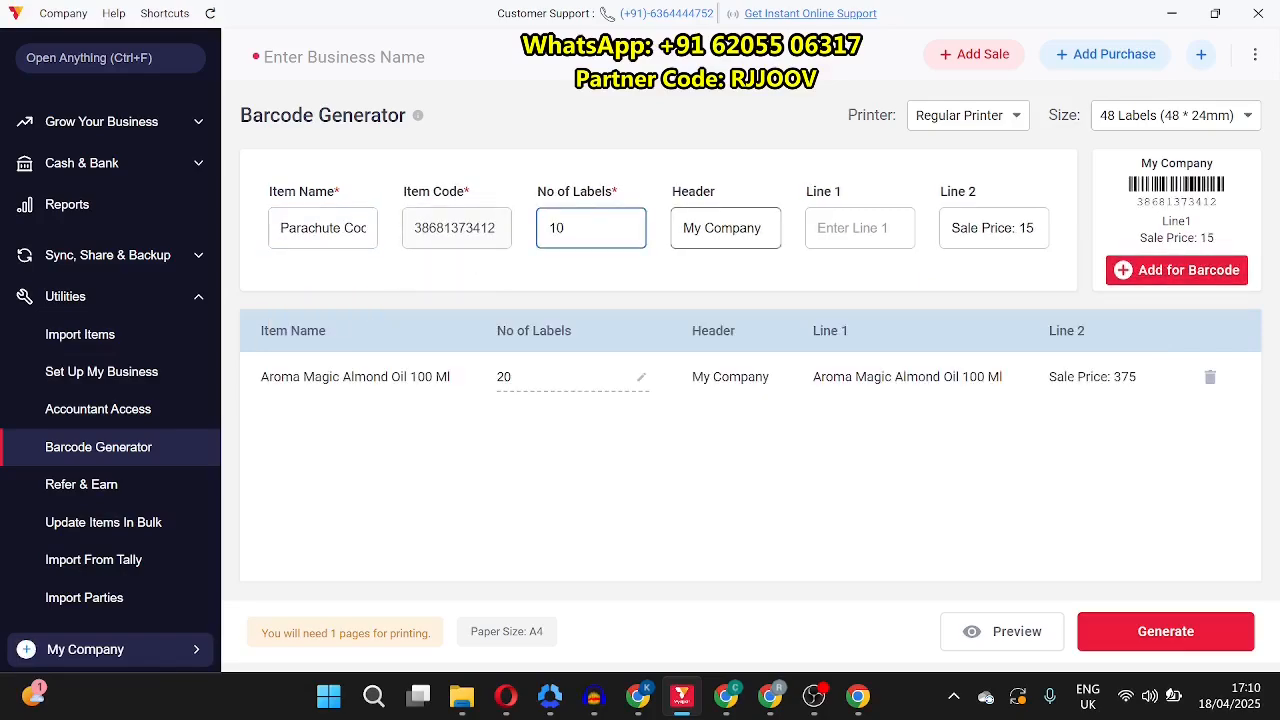
Step: Fill Line 1 of the coconut oil label with the item name and check the text in the label preview
{"action": "left_click", "coordinate": [752, 228]}
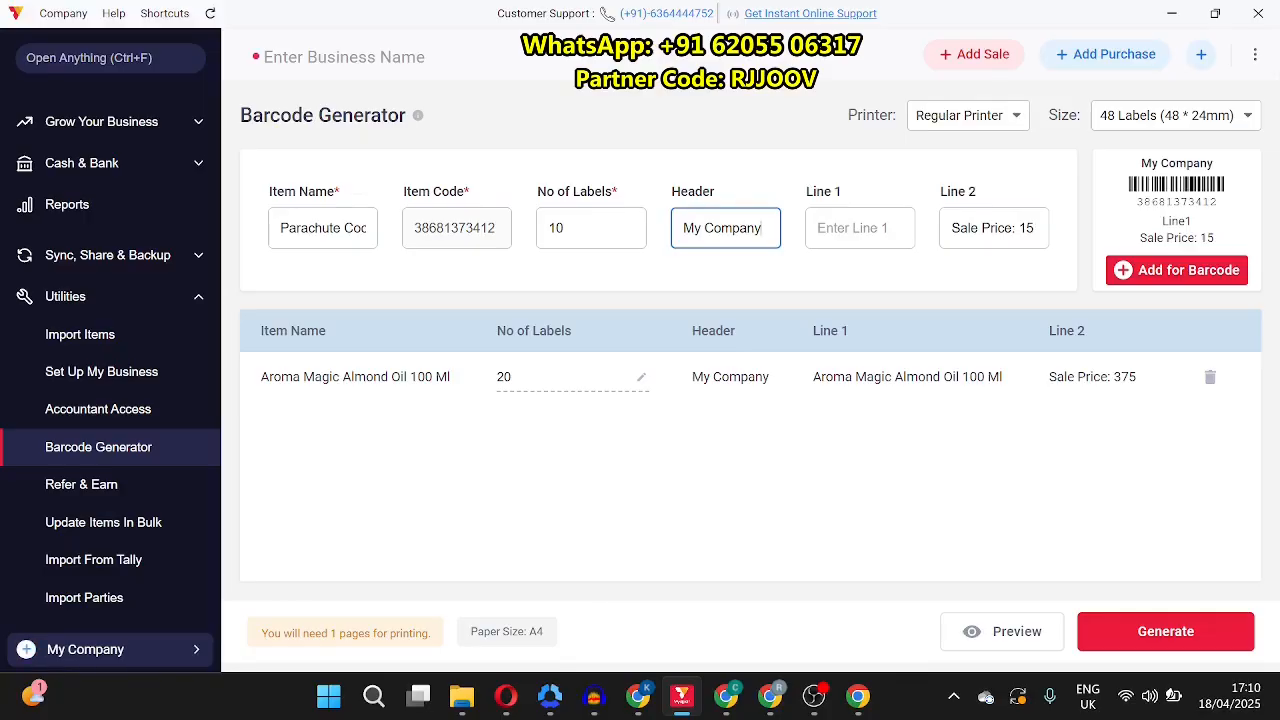
{"action": "left_click", "coordinate": [860, 228]}
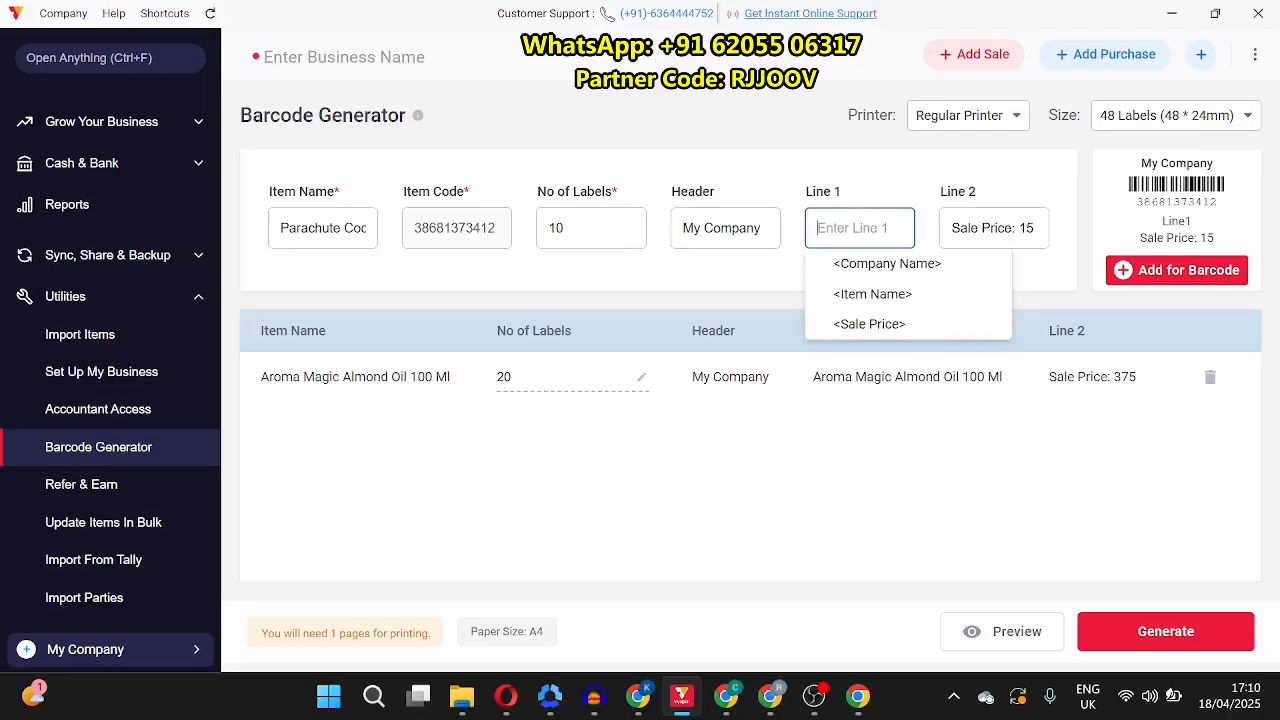
{"action": "left_click", "coordinate": [848, 291]}
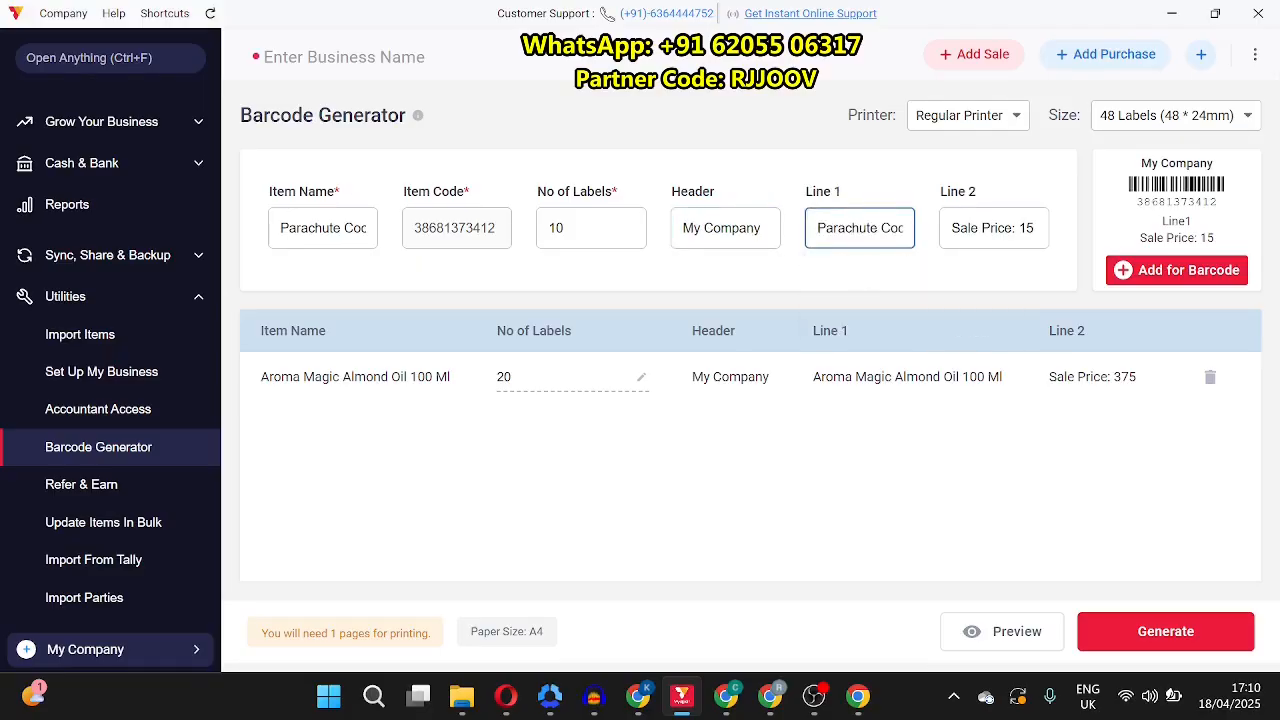
{"action": "key", "text": "Right"}
{"action": "key", "text": "Right"}
{"action": "key", "text": "Right"}
{"action": "key", "text": "Right"}
{"action": "key", "text": "Right"}
{"action": "key", "text": "Right"}
{"action": "key", "text": "Right"}
{"action": "key", "text": "Right"}
{"action": "key", "text": "Right"}
{"action": "key", "text": "Right"}
{"action": "key", "text": "Right"}
{"action": "key", "text": "Right"}
{"action": "key", "text": "Right"}
{"action": "key", "text": "Right"}
{"action": "key", "text": "Right"}
{"action": "key", "text": "Right"}
{"action": "key", "text": "Right"}
{"action": "key", "text": "Right"}
{"action": "key", "text": "Right"}
{"action": "key", "text": "Right"}
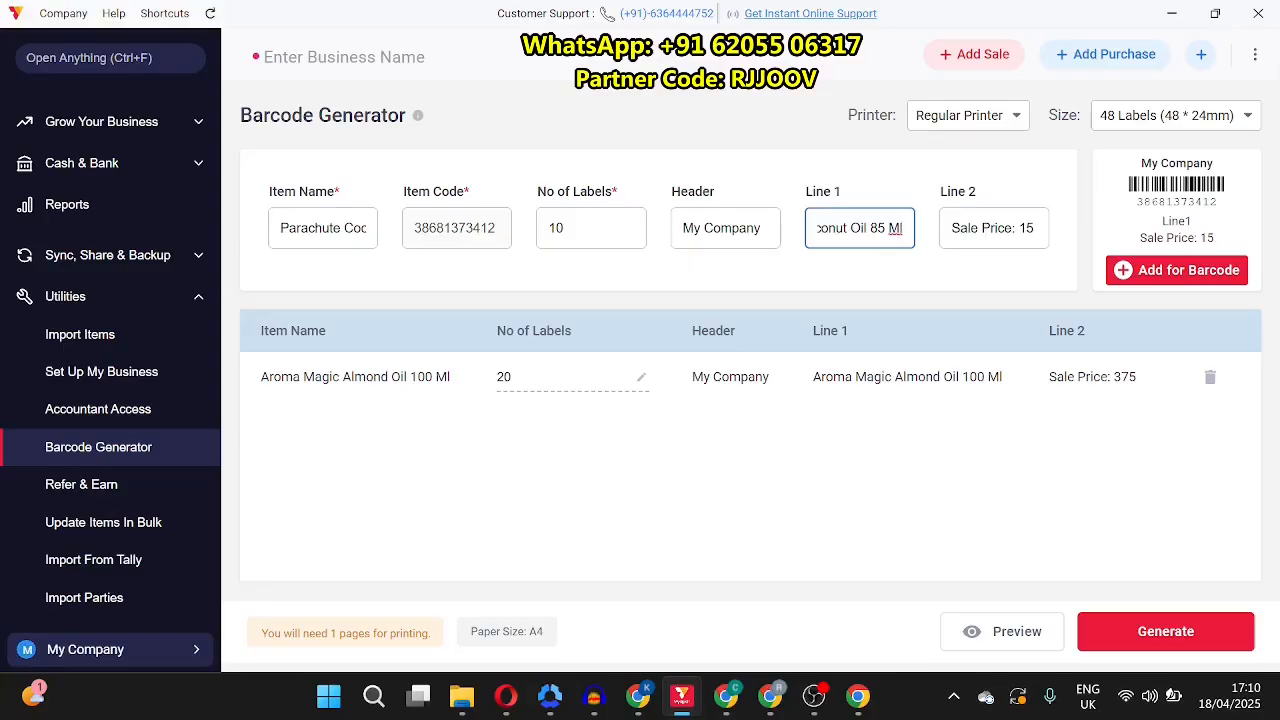
{"action": "left_click", "coordinate": [943, 271]}
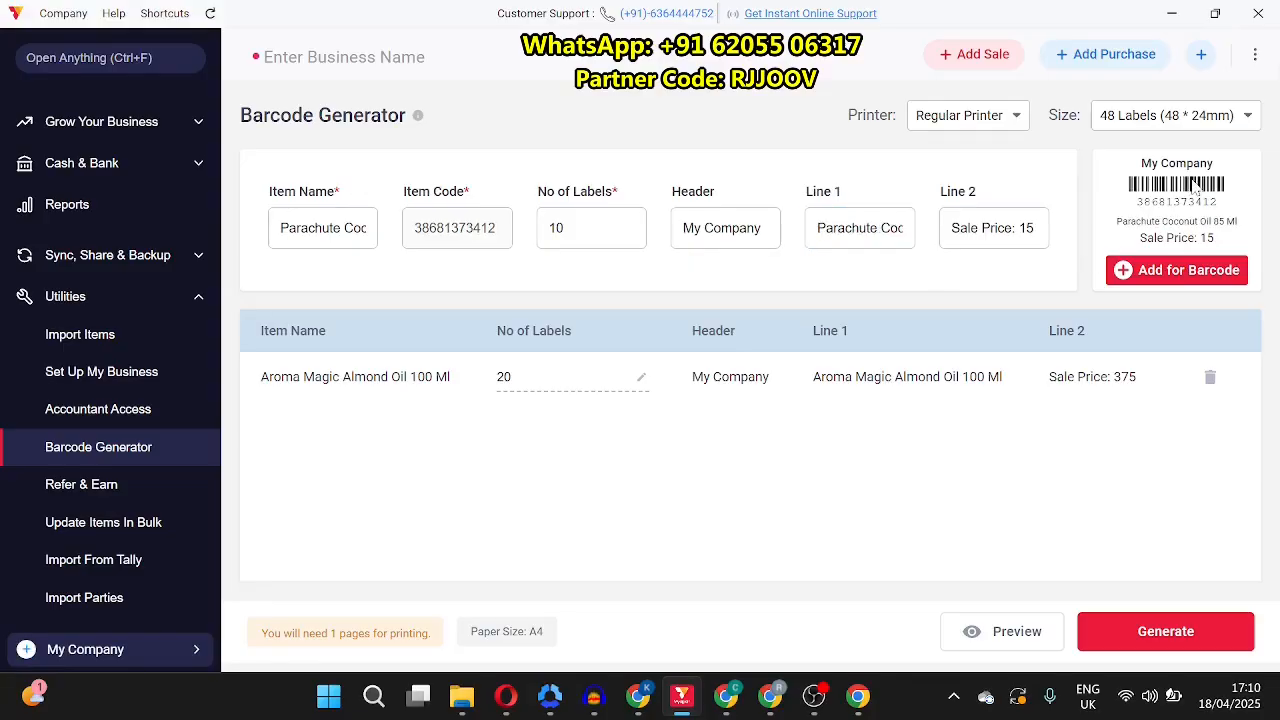
{"action": "double_click", "coordinate": [1138, 221]}
{"action": "left_click_drag", "start_coordinate": [1138, 221], "coordinate": [1245, 223]}
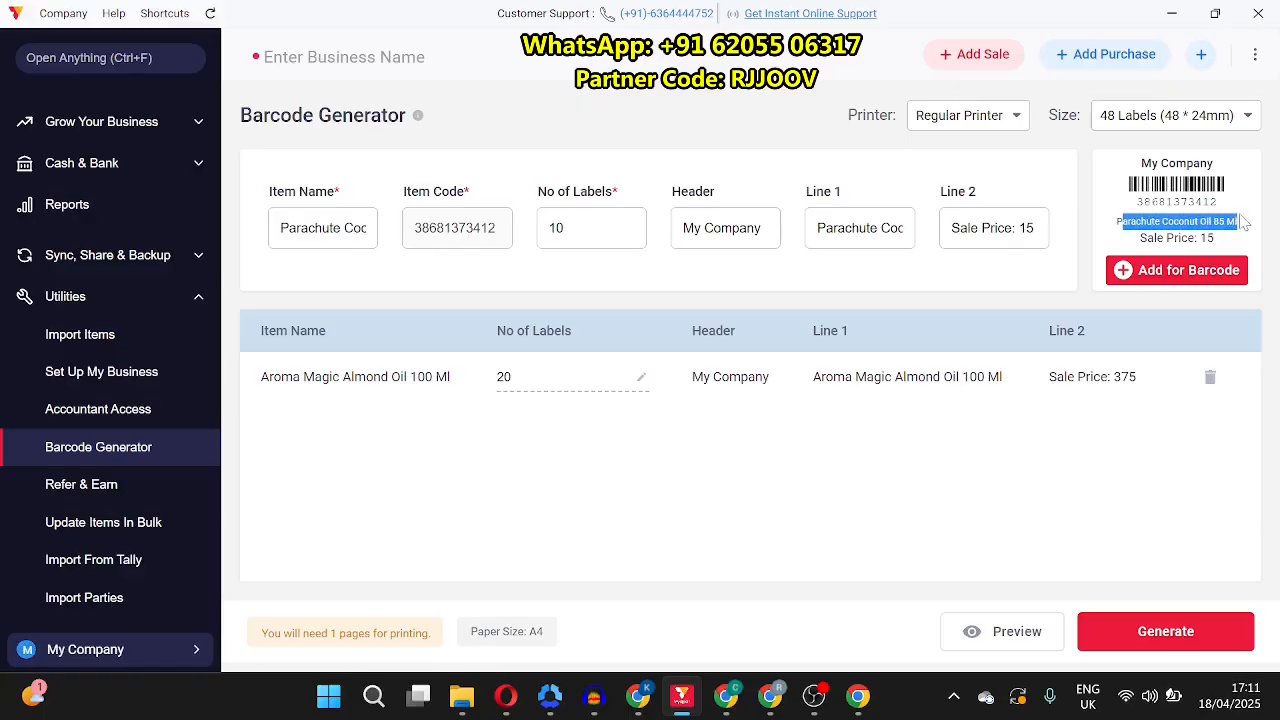
Step: Shorten Line 1 to "Parachute Coconut Oil" and add the coconut oil label to the barcode list
{"action": "left_click", "coordinate": [881, 228]}
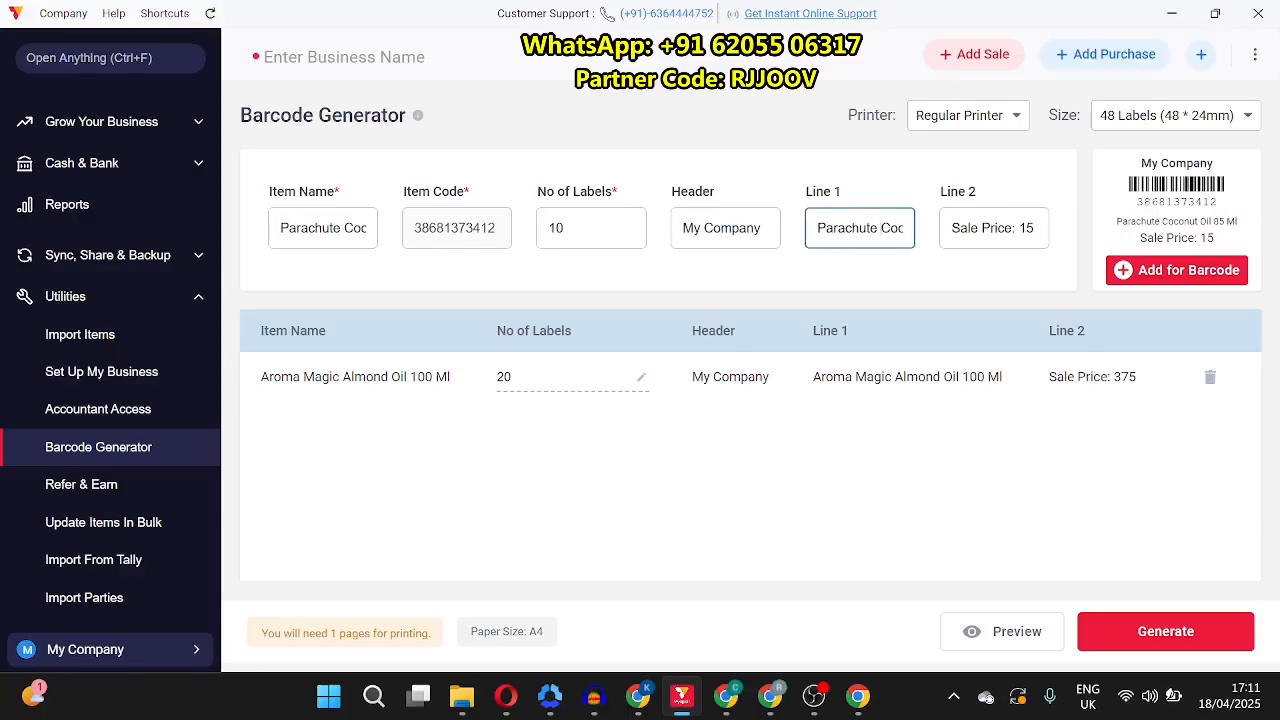
{"action": "key", "text": "Right"}
{"action": "key", "text": "Right"}
{"action": "key", "text": "Right"}
{"action": "key", "text": "Right"}
{"action": "key", "text": "Right"}
{"action": "key", "text": "Right"}
{"action": "key", "text": "Right"}
{"action": "key", "text": "Right"}
{"action": "key", "text": "Right"}
{"action": "key", "text": "Right"}
{"action": "key", "text": "Right"}
{"action": "key", "text": "Right"}
{"action": "key", "text": "Right"}
{"action": "key", "text": "Right"}
{"action": "key", "text": "Right"}
{"action": "key", "text": "Right"}
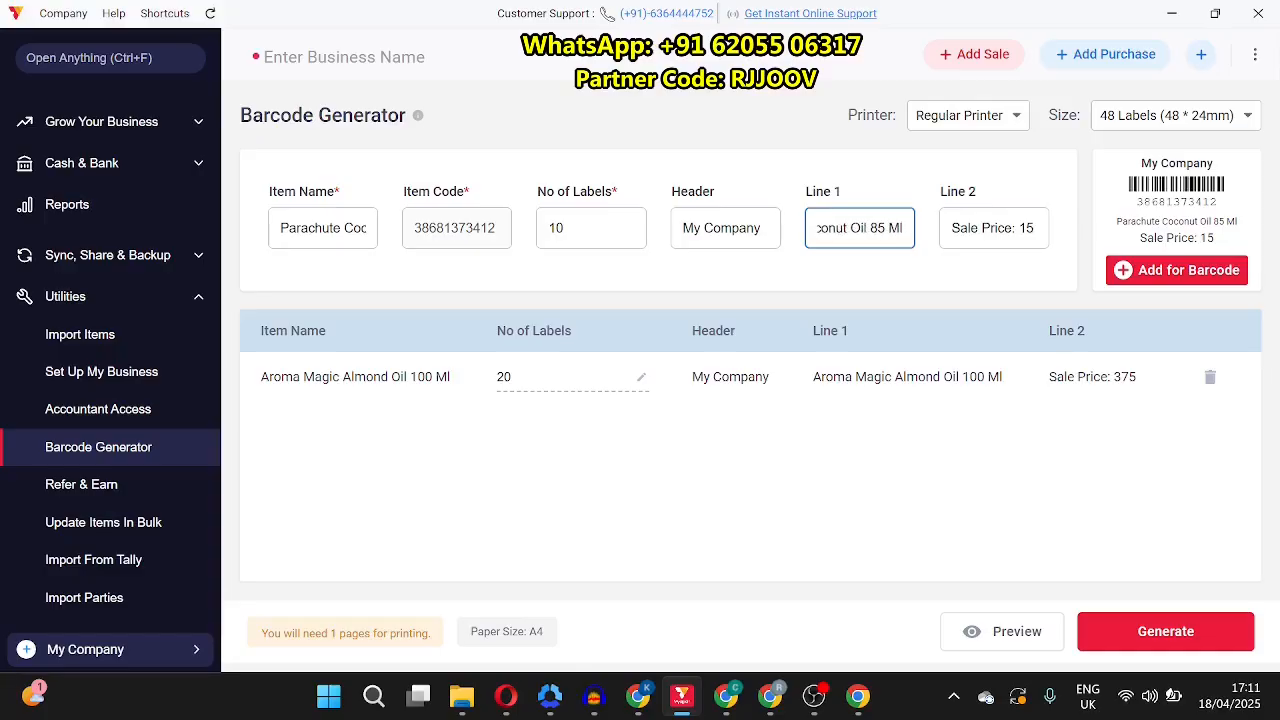
{"action": "key", "text": "BackSpace"}
{"action": "key", "text": "BackSpace"}
{"action": "key", "text": "BackSpace"}
{"action": "key", "text": "BackSpace"}
{"action": "key", "text": "BackSpace"}
{"action": "key", "text": "BackSpace"}
{"action": "left_click", "coordinate": [930, 278]}
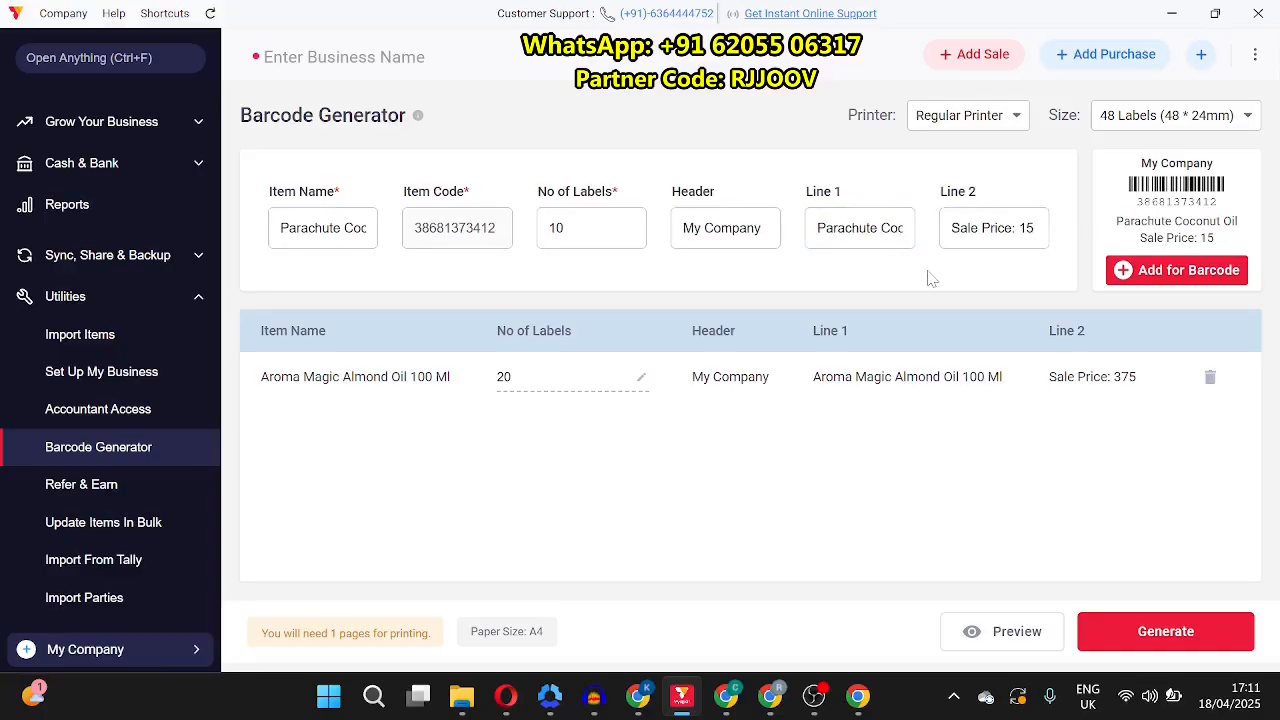
{"action": "left_click_drag", "start_coordinate": [1239, 222], "coordinate": [1126, 231]}
{"action": "left_click", "coordinate": [1126, 231]}
{"action": "left_click", "coordinate": [1190, 272]}
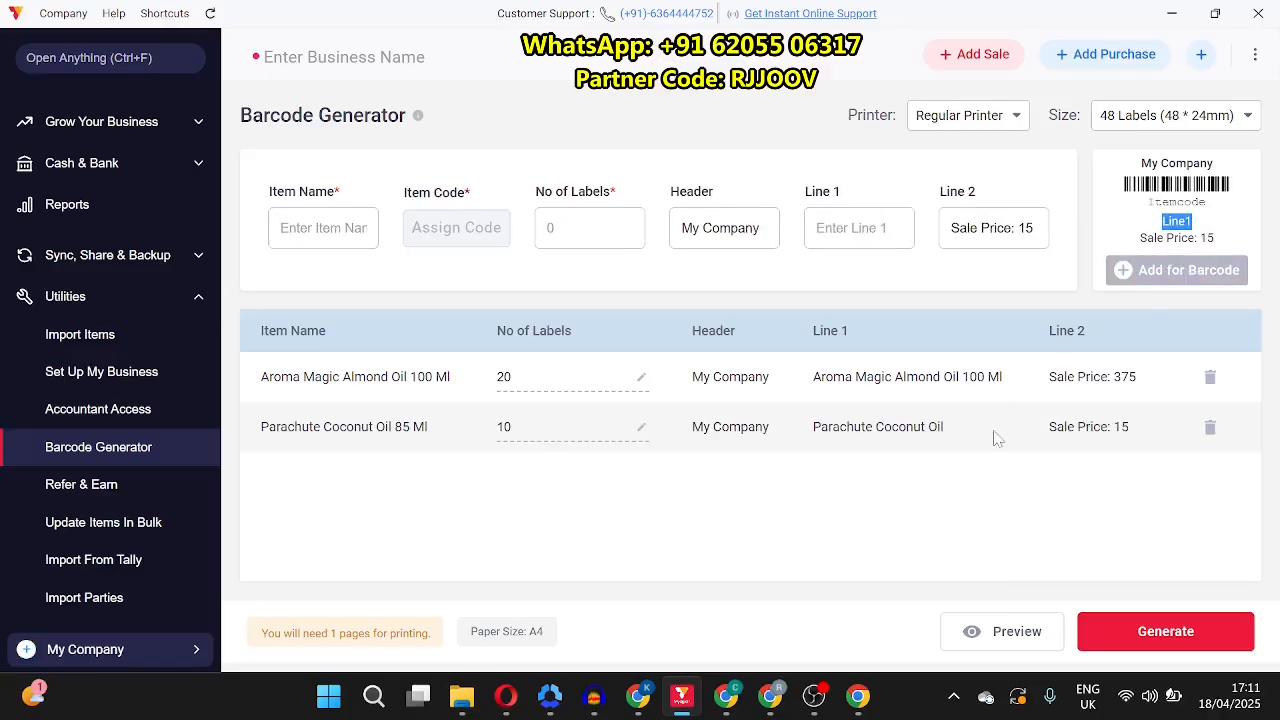
Step: Preview the label sheet for both items, check it down to the coconut oil labels, and close the preview
{"action": "left_click", "coordinate": [1000, 648]}
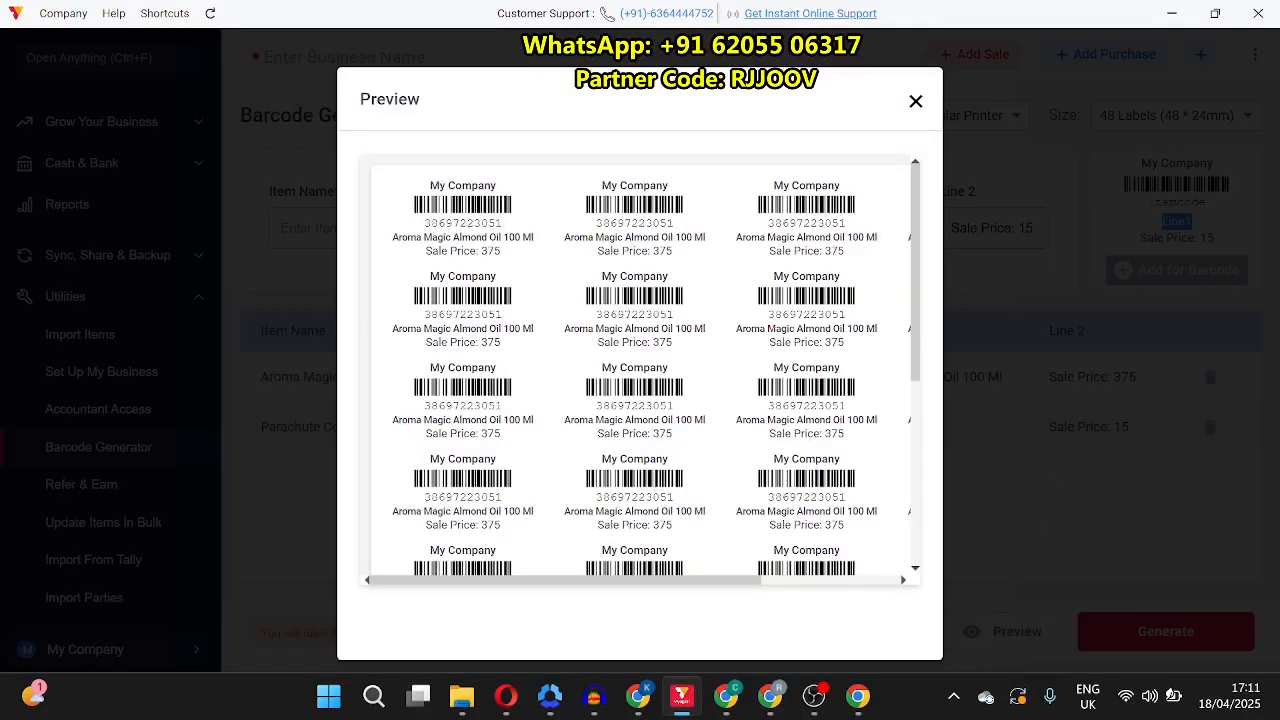
{"action": "scroll", "coordinate": [912, 225], "scroll_direction": "down", "scroll_amount": 5}
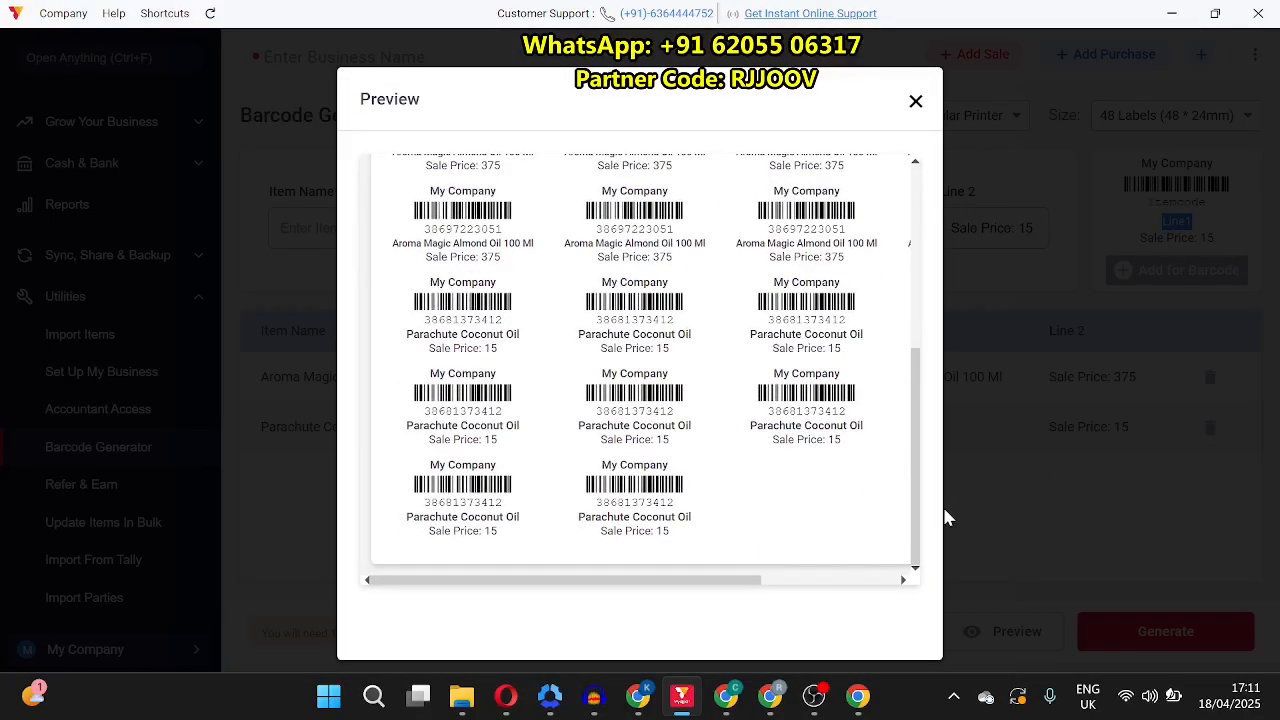
{"action": "left_click_drag", "start_coordinate": [733, 581], "coordinate": [508, 570]}
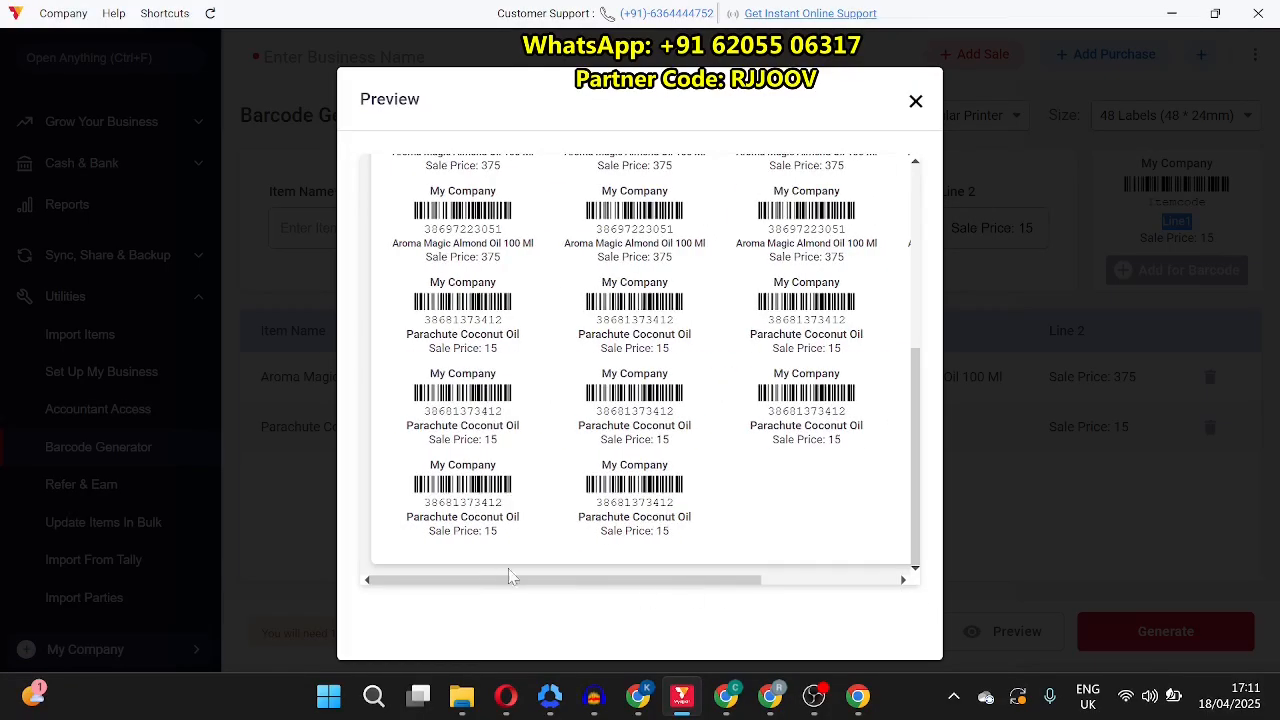
{"action": "left_click", "coordinate": [915, 102]}
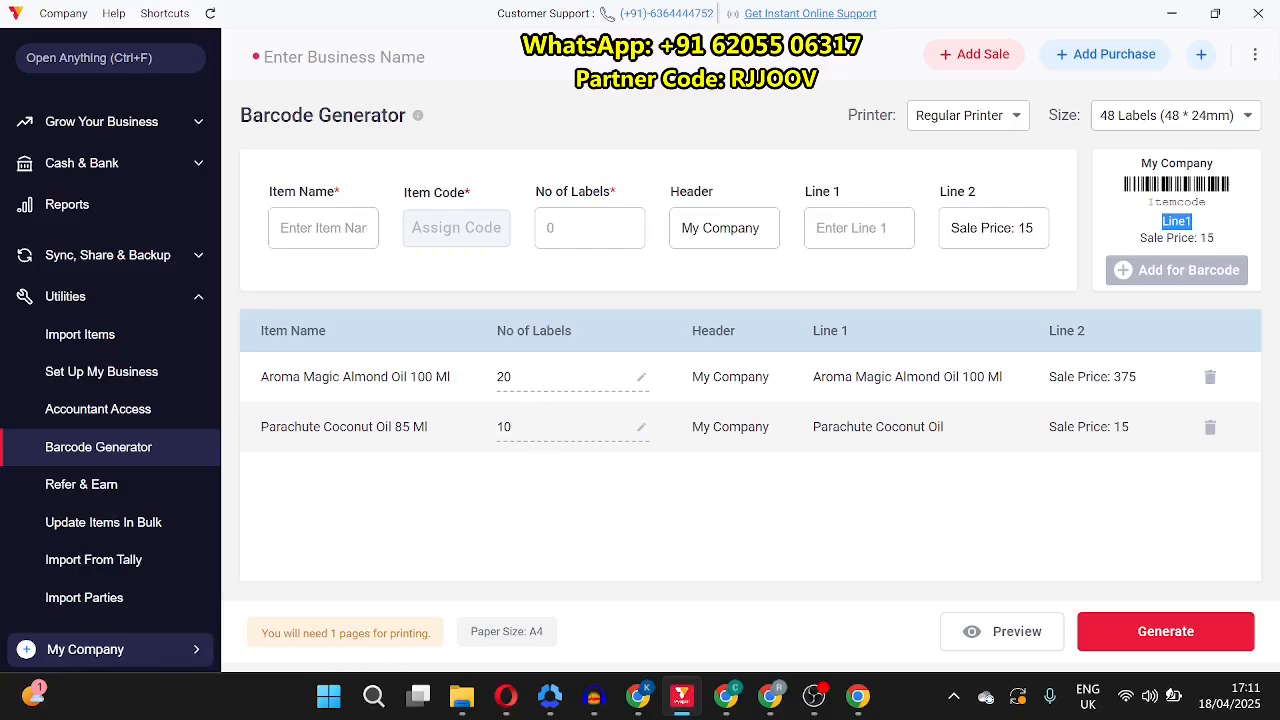
Step: Check how many pages the labels need, generate the barcode sheet to view its print options, and close it without printing
{"action": "left_click_drag", "start_coordinate": [328, 633], "coordinate": [430, 633]}
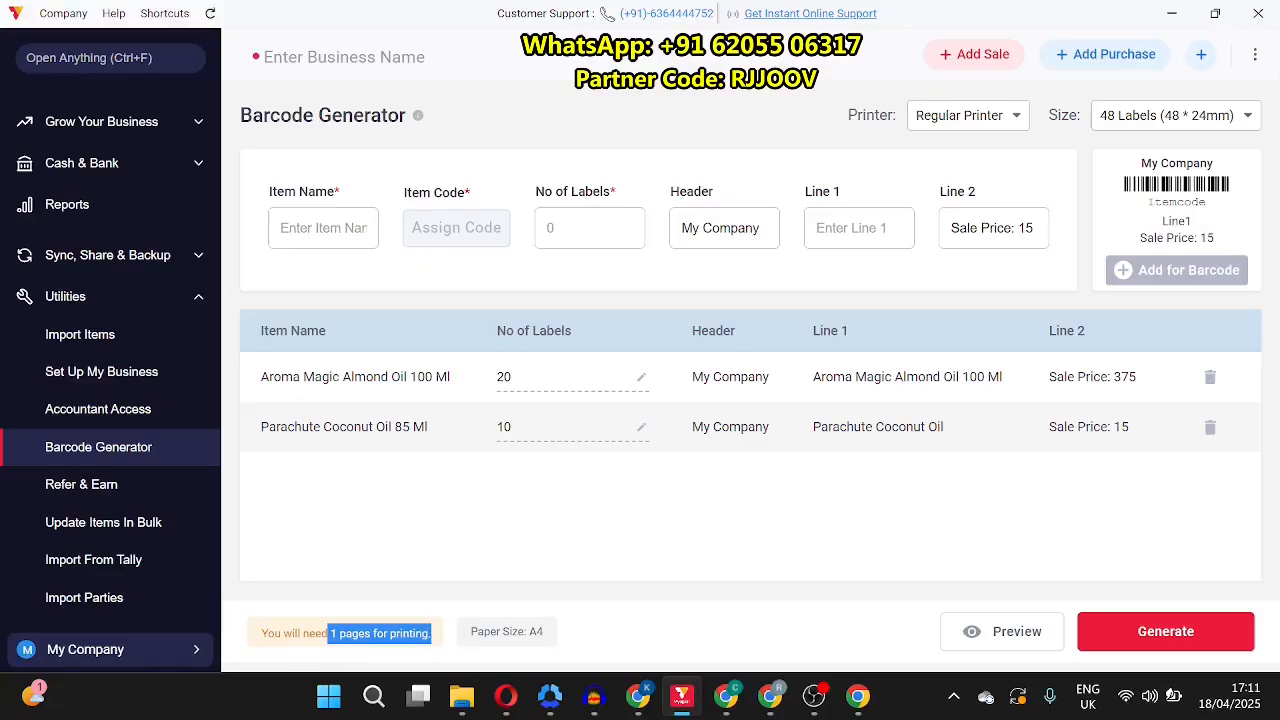
{"action": "left_click", "coordinate": [702, 572]}
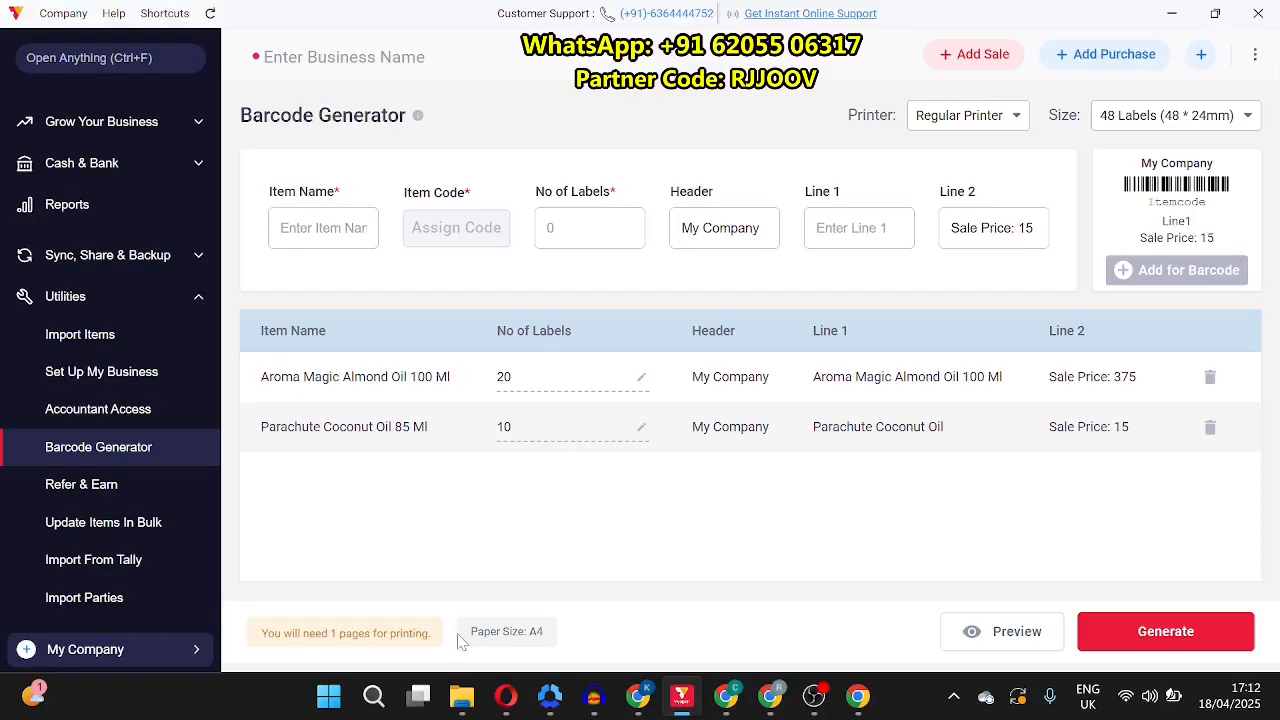
{"action": "triple_click", "coordinate": [553, 643]}
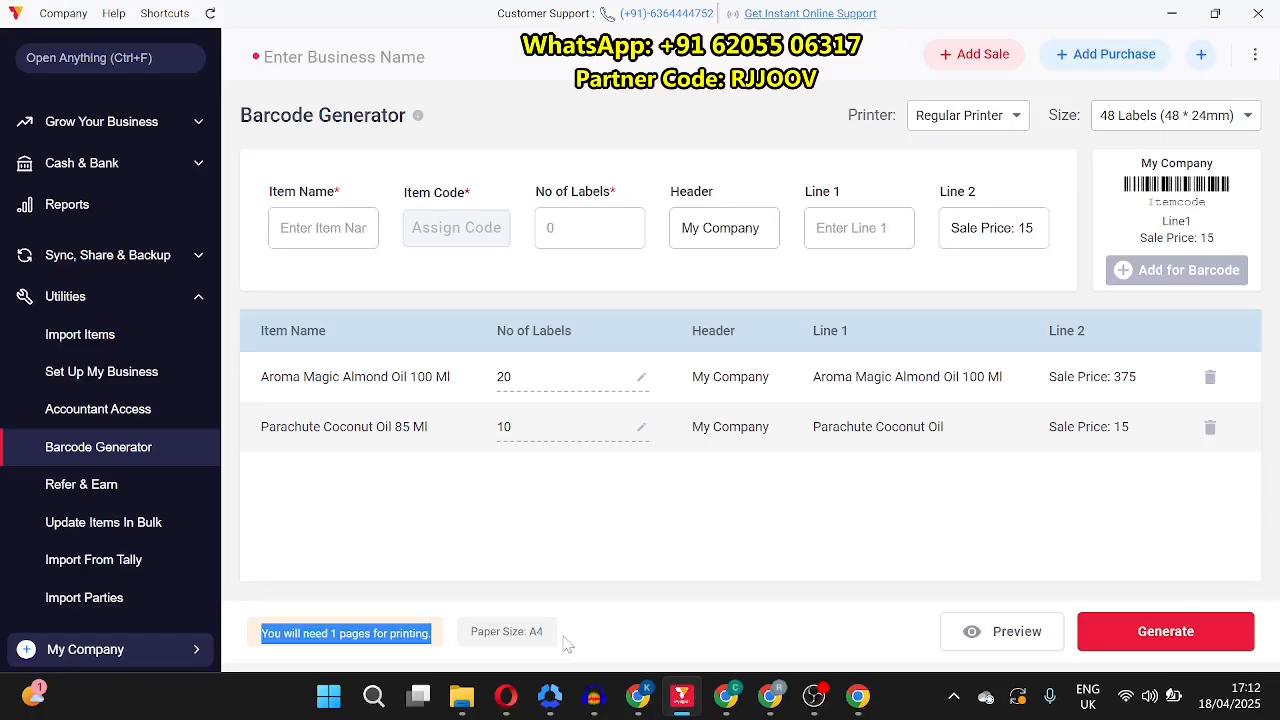
{"action": "left_click", "coordinate": [645, 631]}
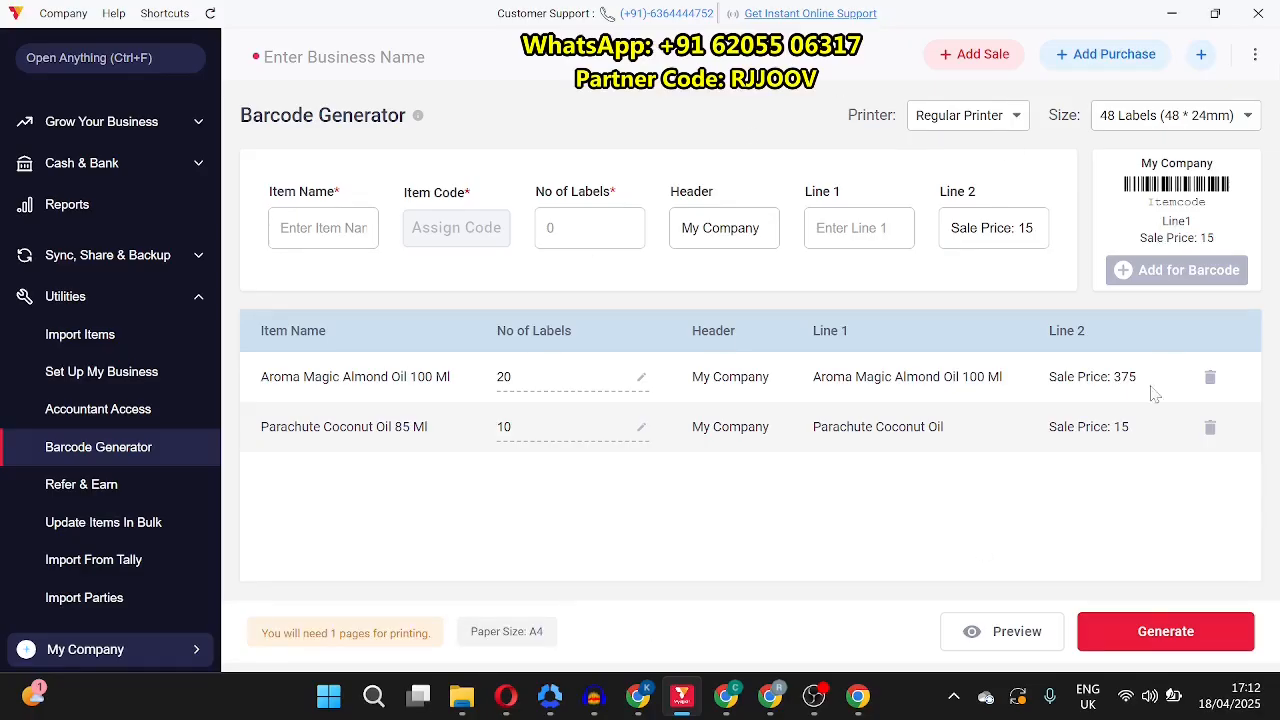
{"action": "left_click", "coordinate": [1165, 631]}
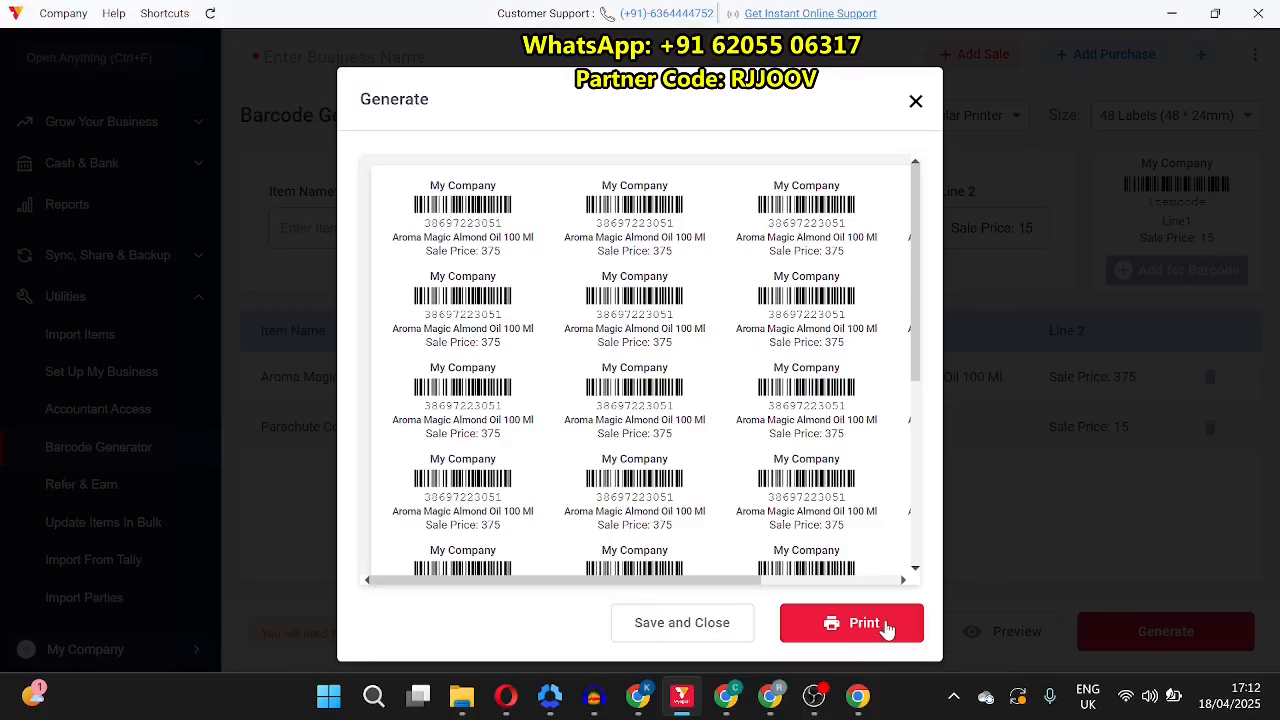
{"action": "left_click", "coordinate": [915, 103]}
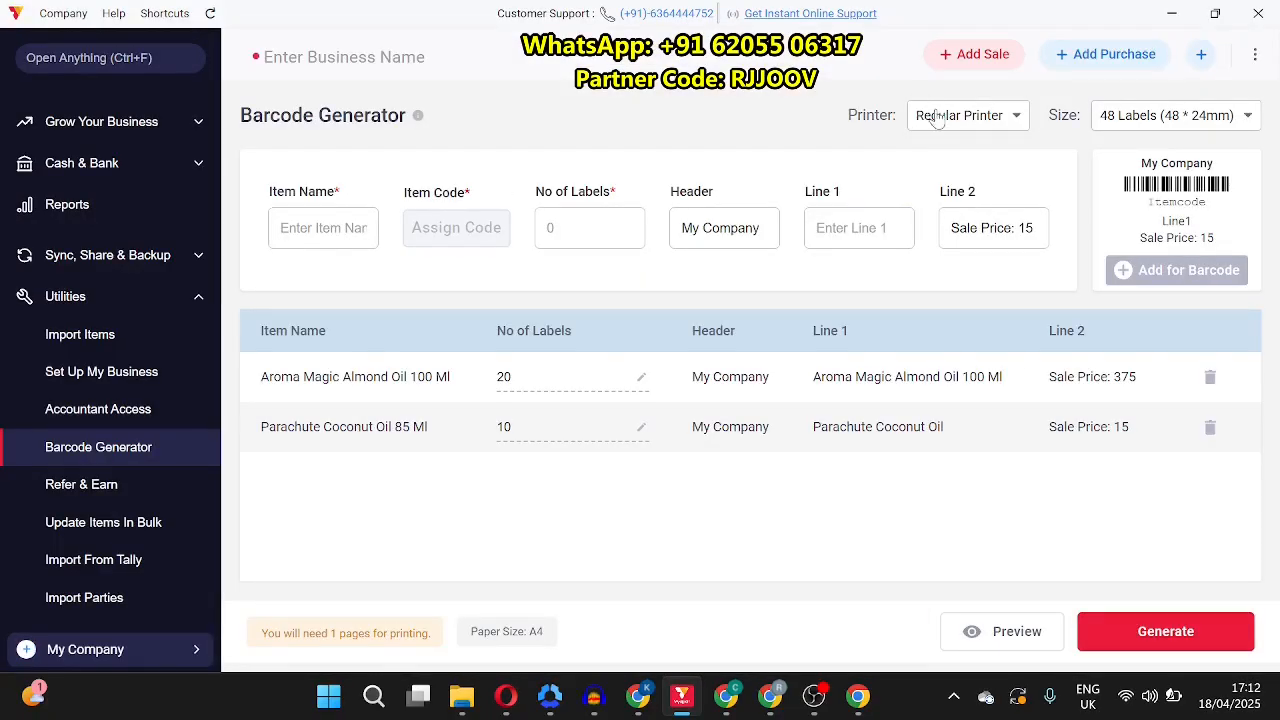
Step: Switch the printer to Label Printer and choose Aroma Magic Almond Oil 100 Ml with 15 labels
{"action": "left_click", "coordinate": [936, 117]}
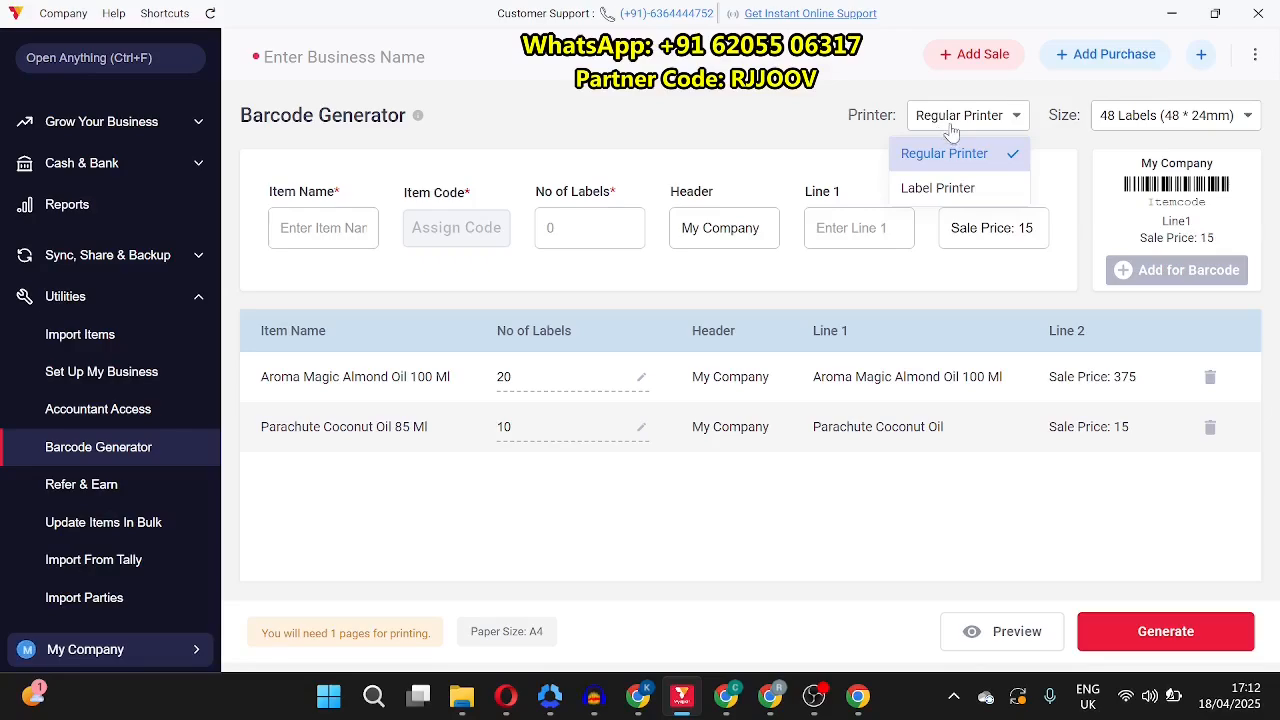
{"action": "left_click", "coordinate": [941, 188]}
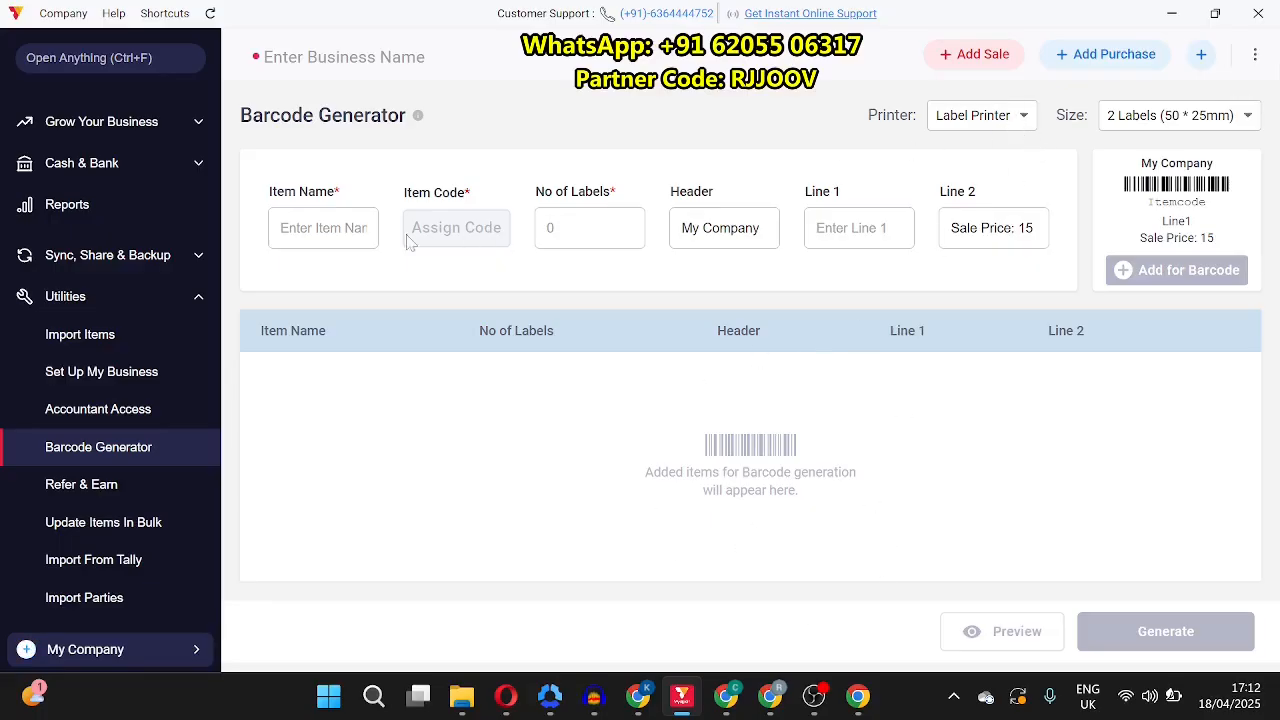
{"action": "left_click", "coordinate": [323, 228]}
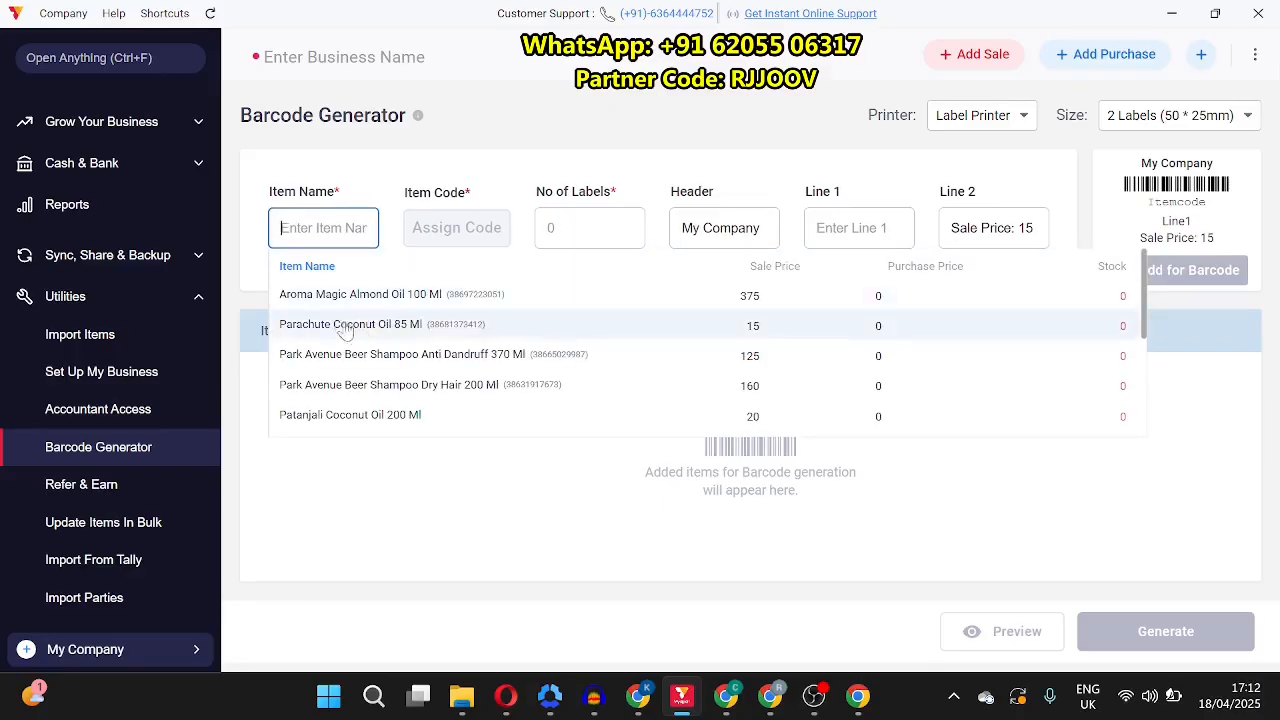
{"action": "left_click", "coordinate": [345, 295]}
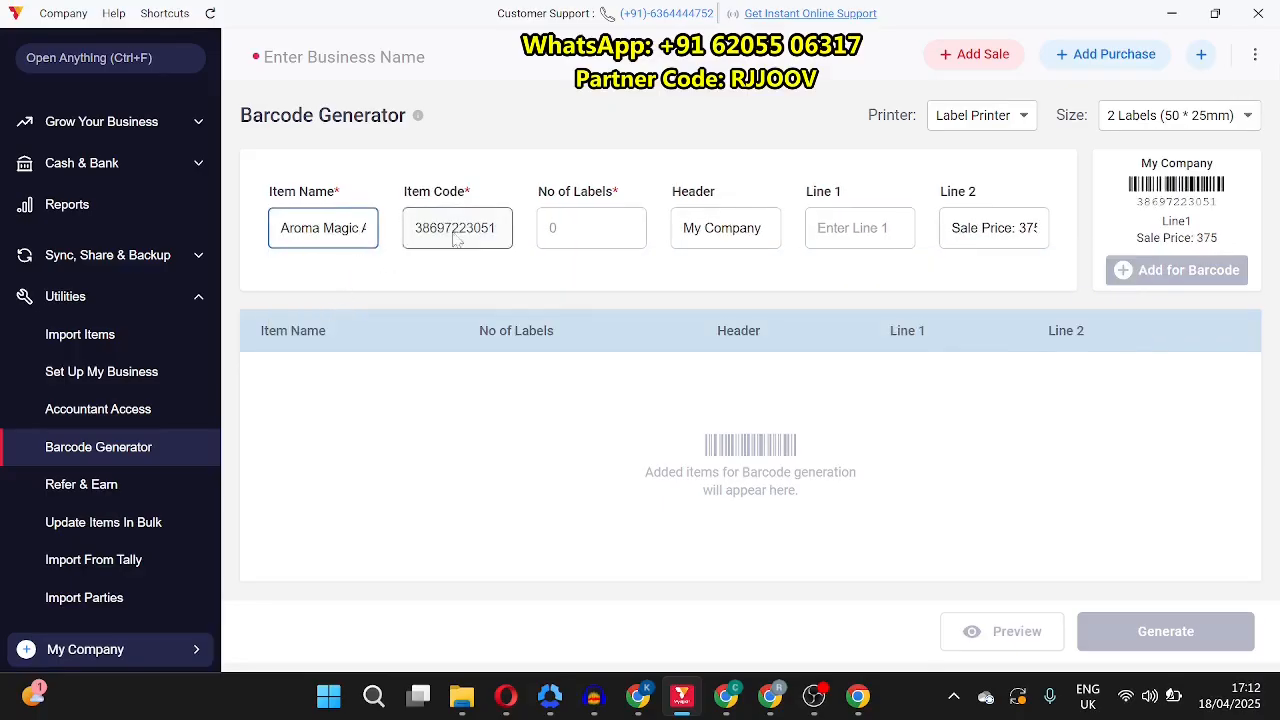
{"action": "left_click", "coordinate": [550, 228]}
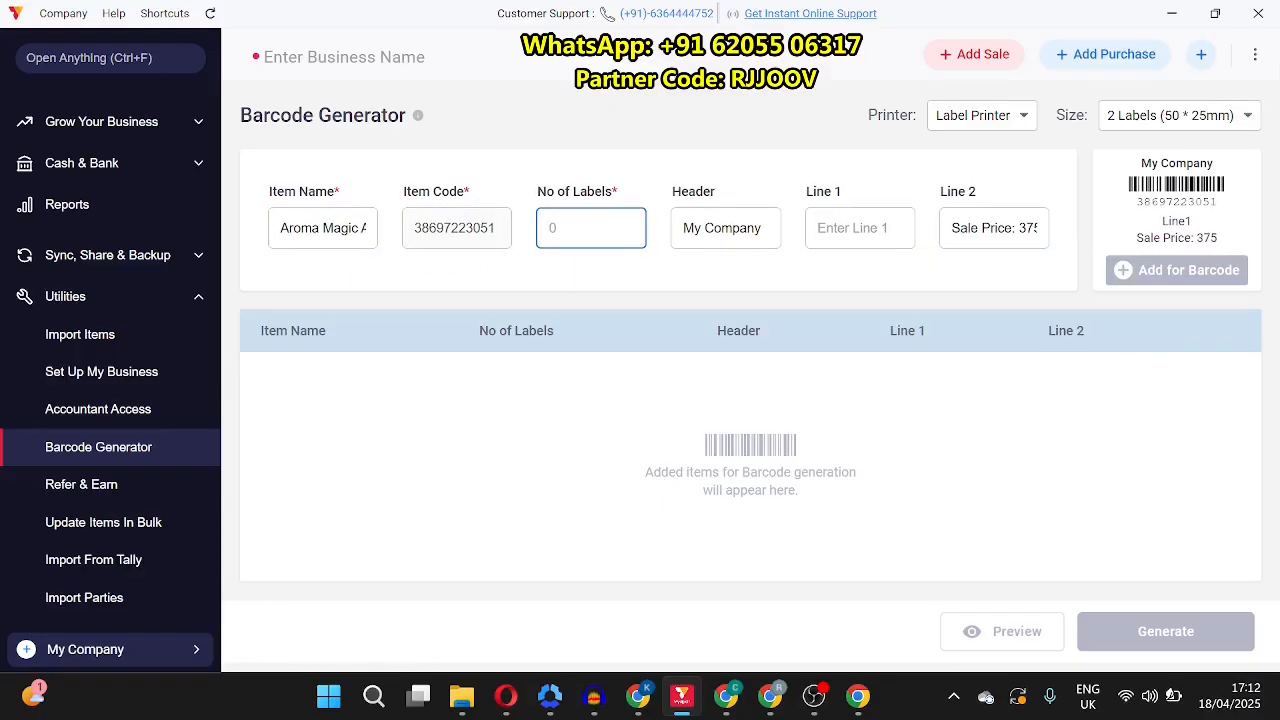
{"action": "type", "text": "15"}
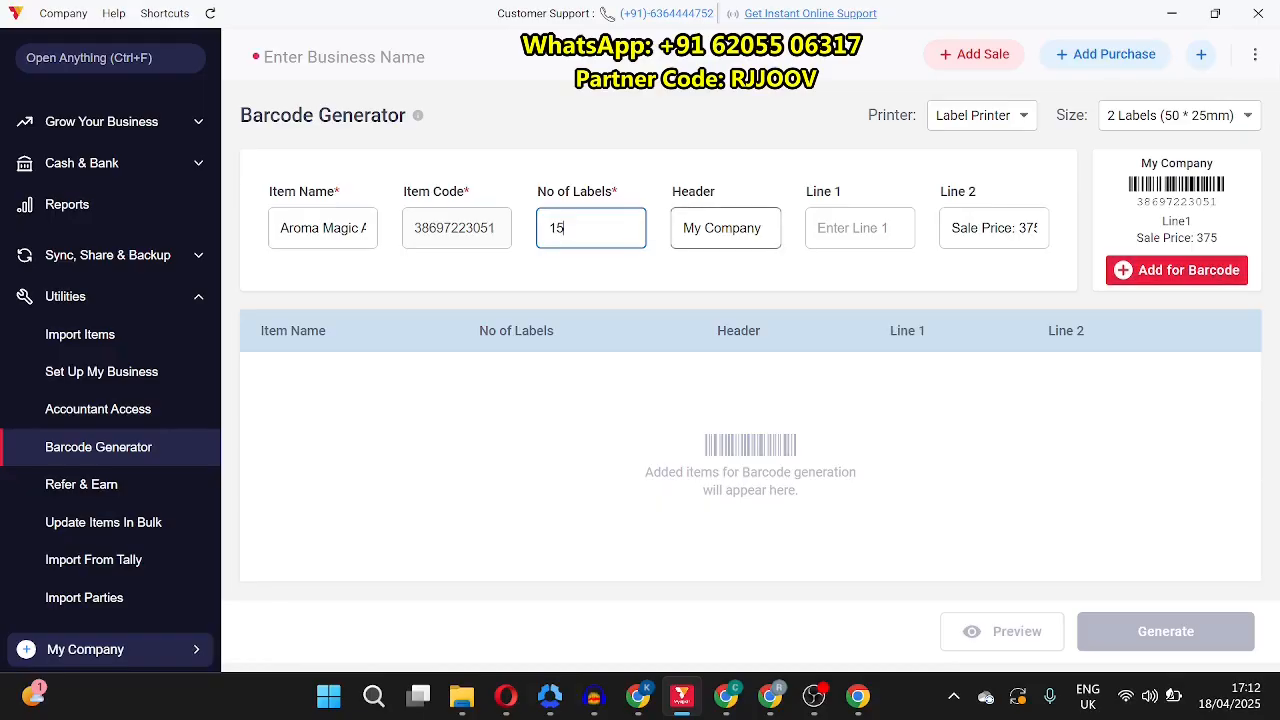
Step: Fill Line 1 with the item name, shorten it to "Aroma Magic Almond Oil", and add the label to the barcode list
{"action": "left_click", "coordinate": [762, 228]}
{"action": "left_click", "coordinate": [858, 228]}
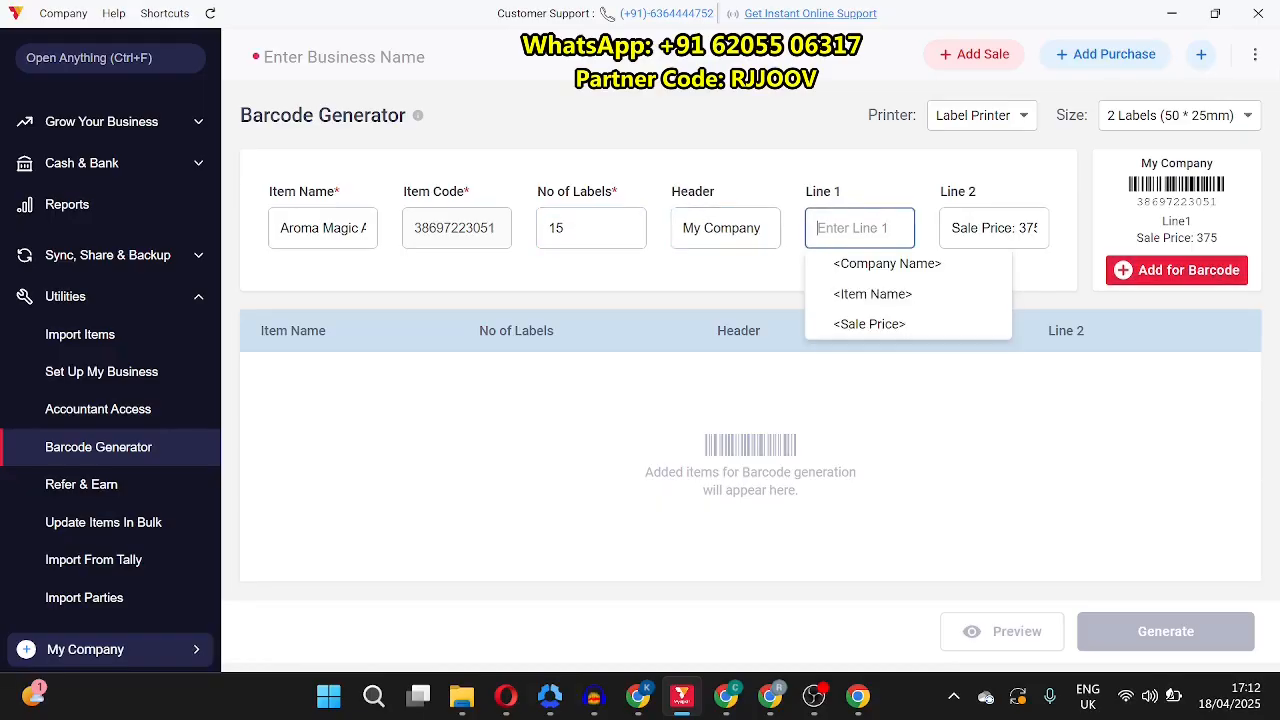
{"action": "left_click", "coordinate": [872, 294]}
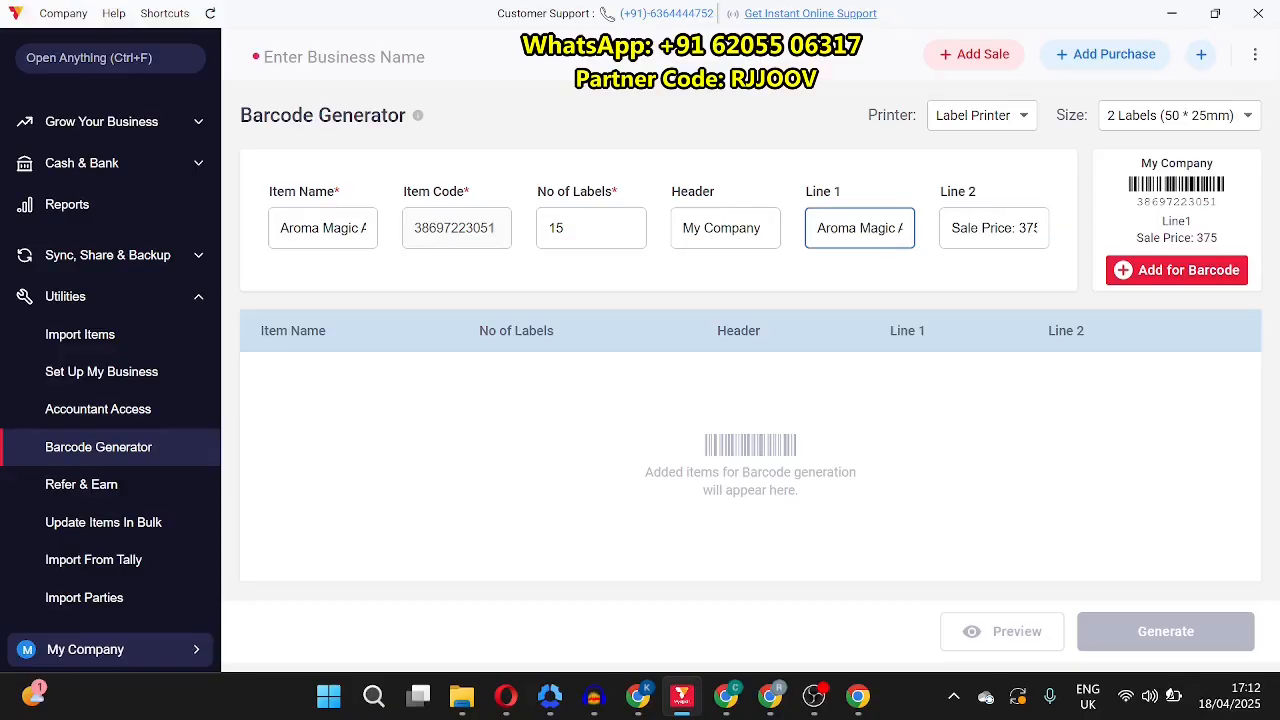
{"action": "key", "text": "BackSpace"}
{"action": "key", "text": "BackSpace"}
{"action": "key", "text": "BackSpace"}
{"action": "key", "text": "BackSpace"}
{"action": "key", "text": "BackSpace"}
{"action": "key", "text": "BackSpace"}
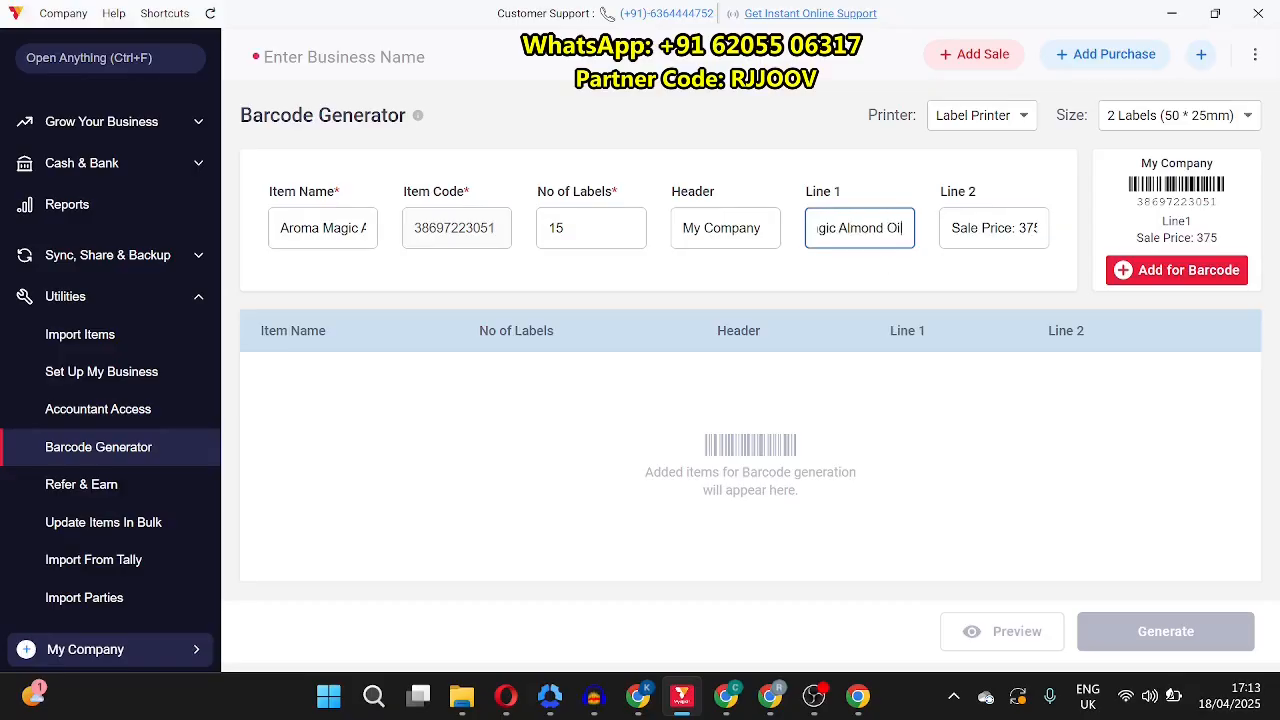
{"action": "left_click", "coordinate": [975, 277]}
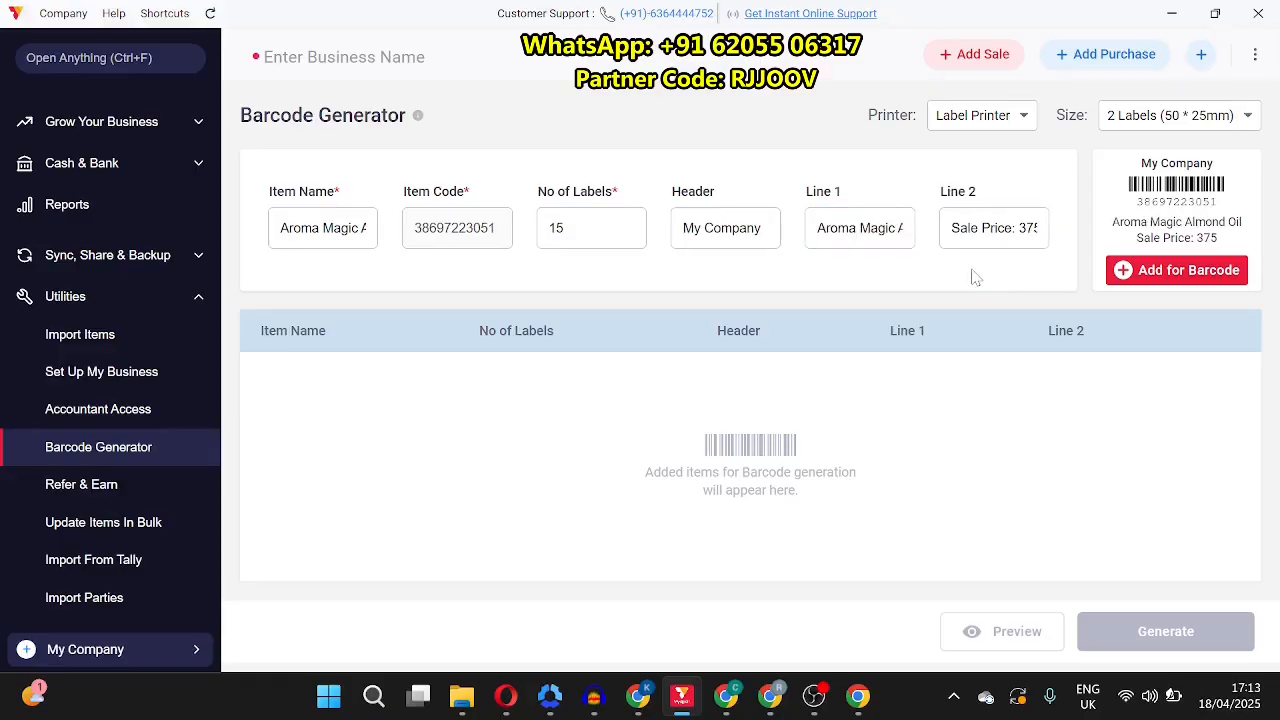
{"action": "left_click", "coordinate": [1143, 272]}
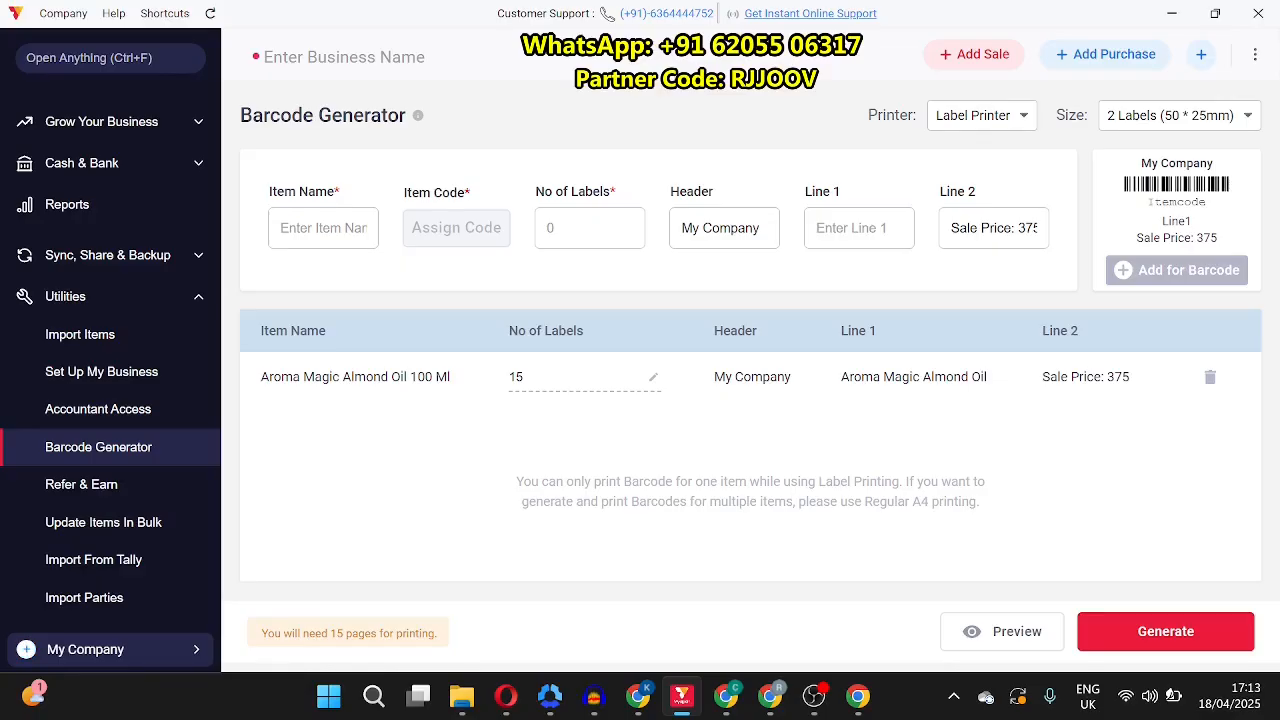
Step: Read the notice below the barcode list about how many items label printing allows
{"action": "left_click_drag", "start_coordinate": [901, 482], "coordinate": [510, 482]}
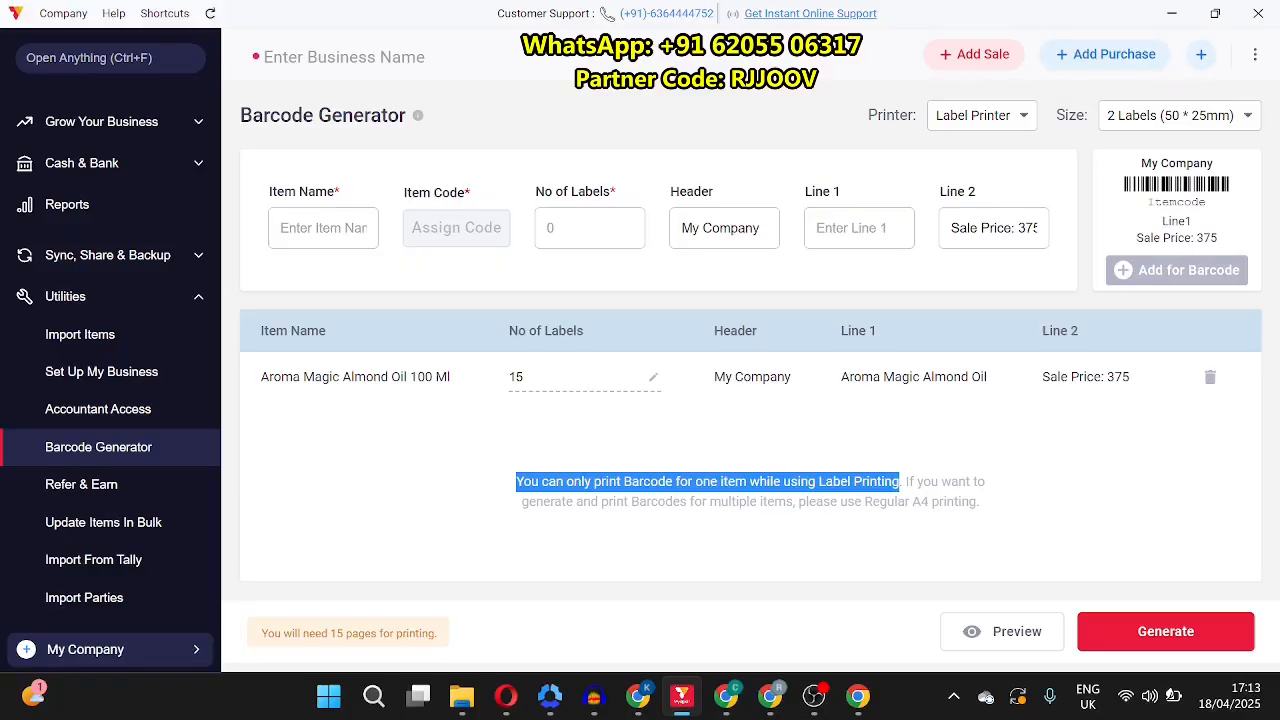
{"action": "left_click_drag", "start_coordinate": [709, 501], "coordinate": [987, 506]}
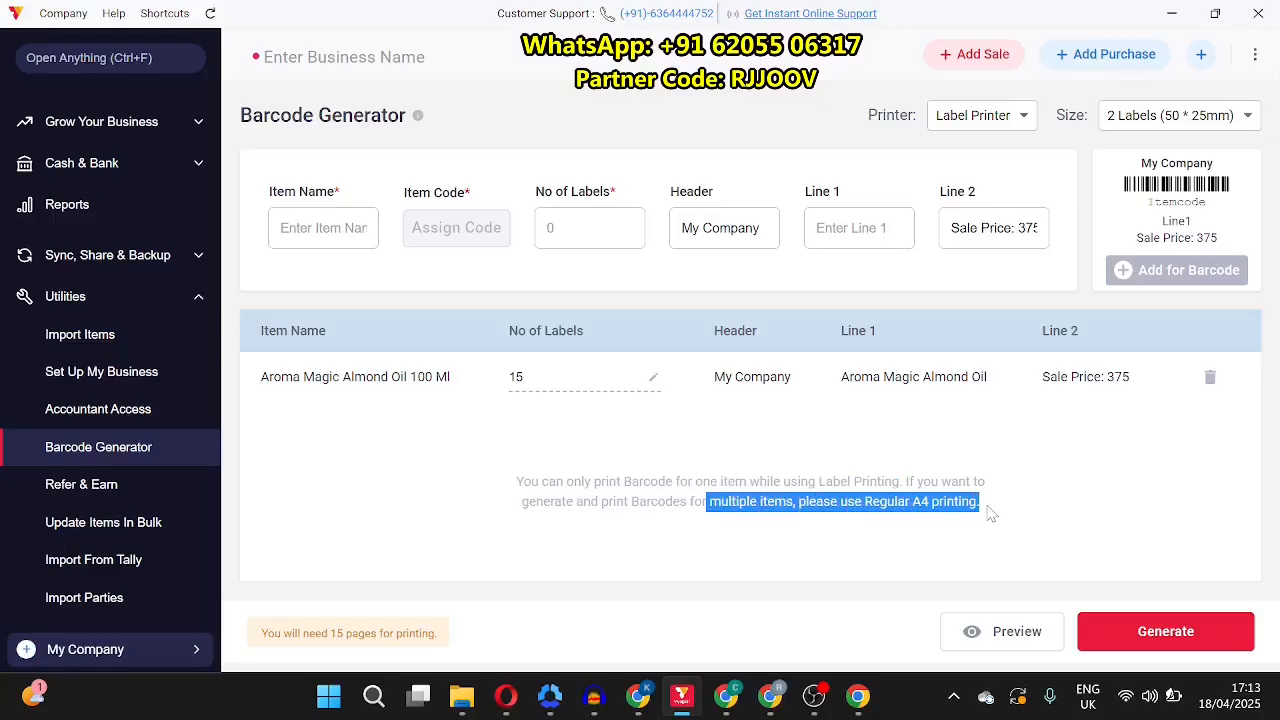
{"action": "left_click", "coordinate": [1060, 483]}
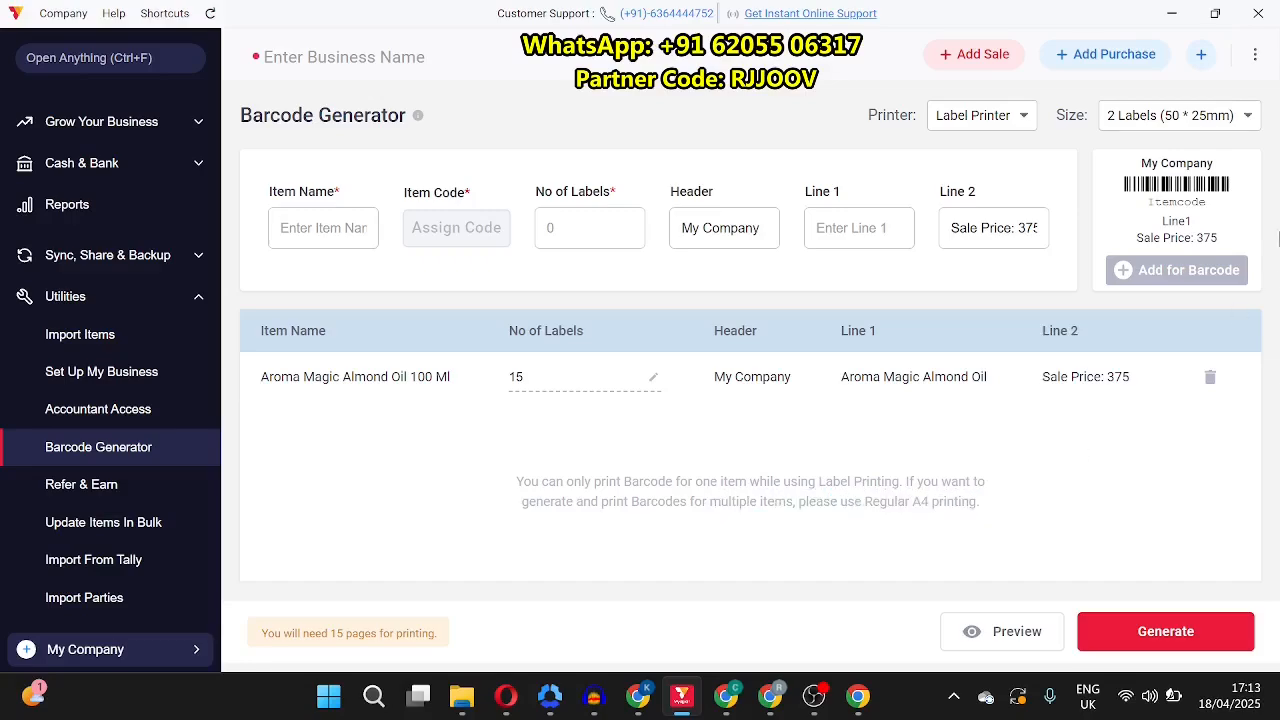
Step: Try to add Parachute Coconut Oil 85 Ml with 10 labels and its item name in Line 1, but decline replacing the listed item
{"action": "left_click", "coordinate": [365, 228]}
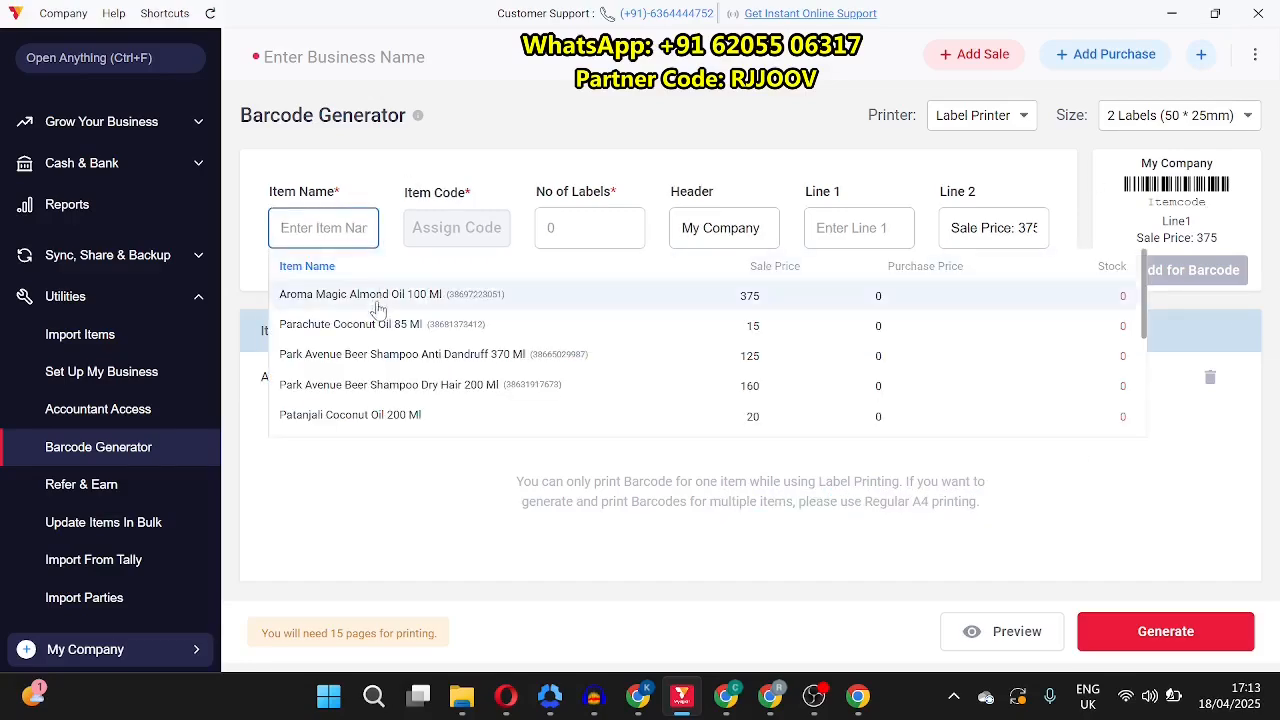
{"action": "left_click", "coordinate": [336, 324]}
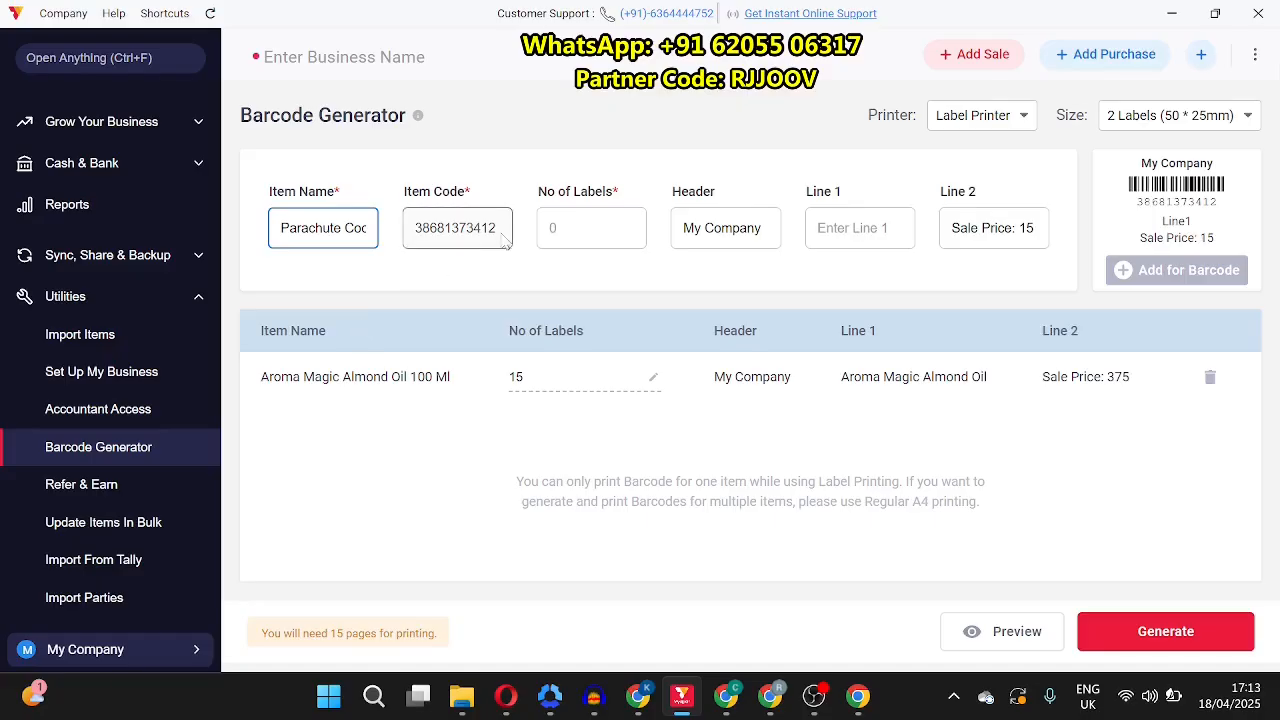
{"action": "left_click", "coordinate": [590, 228]}
{"action": "type", "text": "10"}
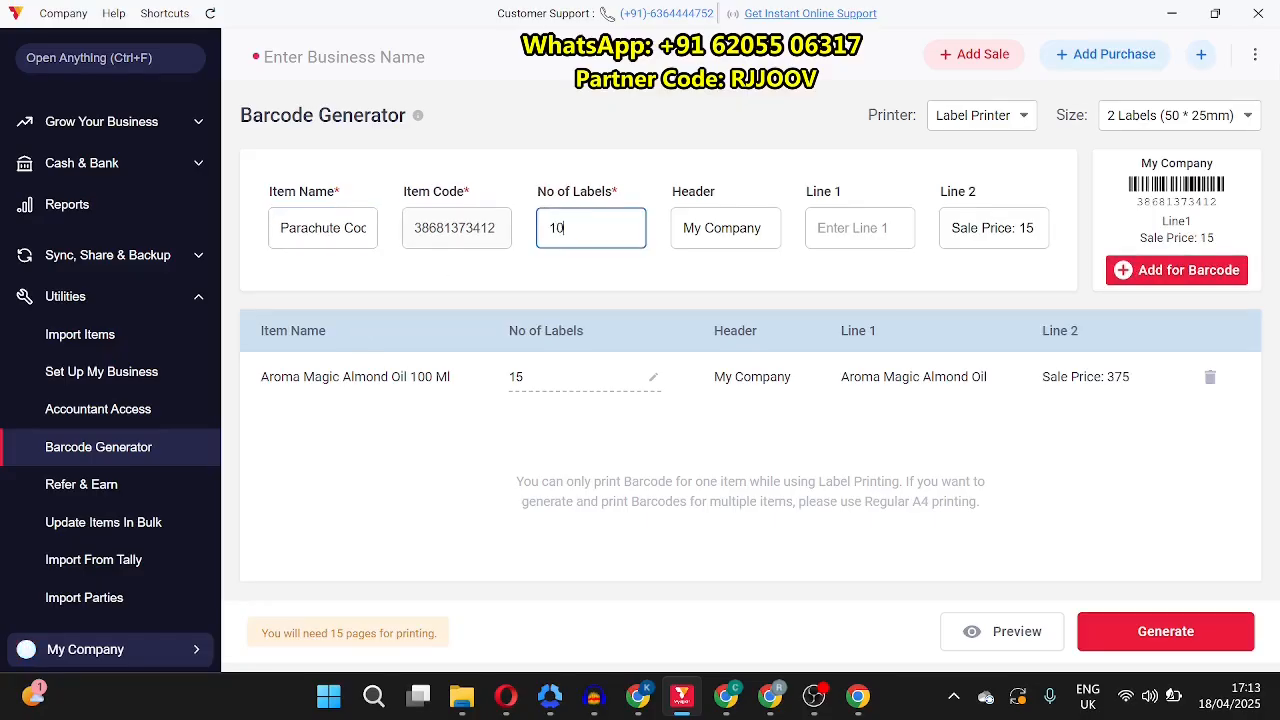
{"action": "left_click", "coordinate": [858, 225]}
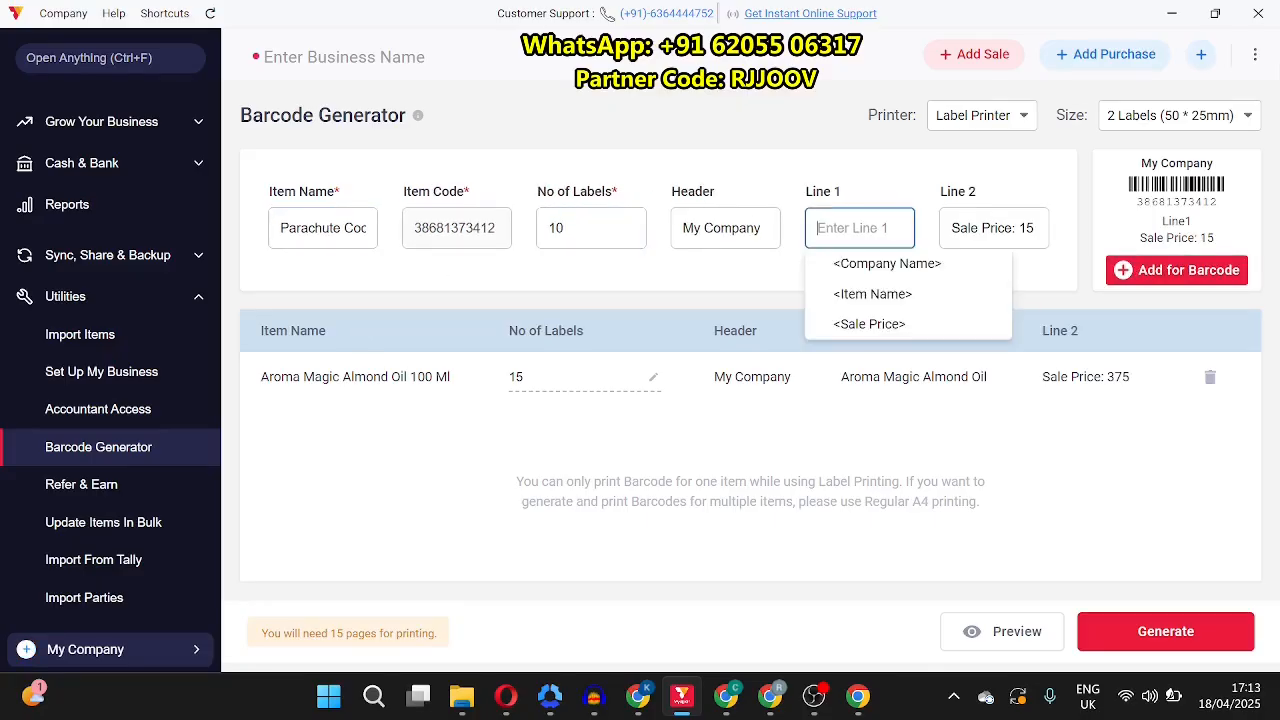
{"action": "left_click", "coordinate": [870, 308]}
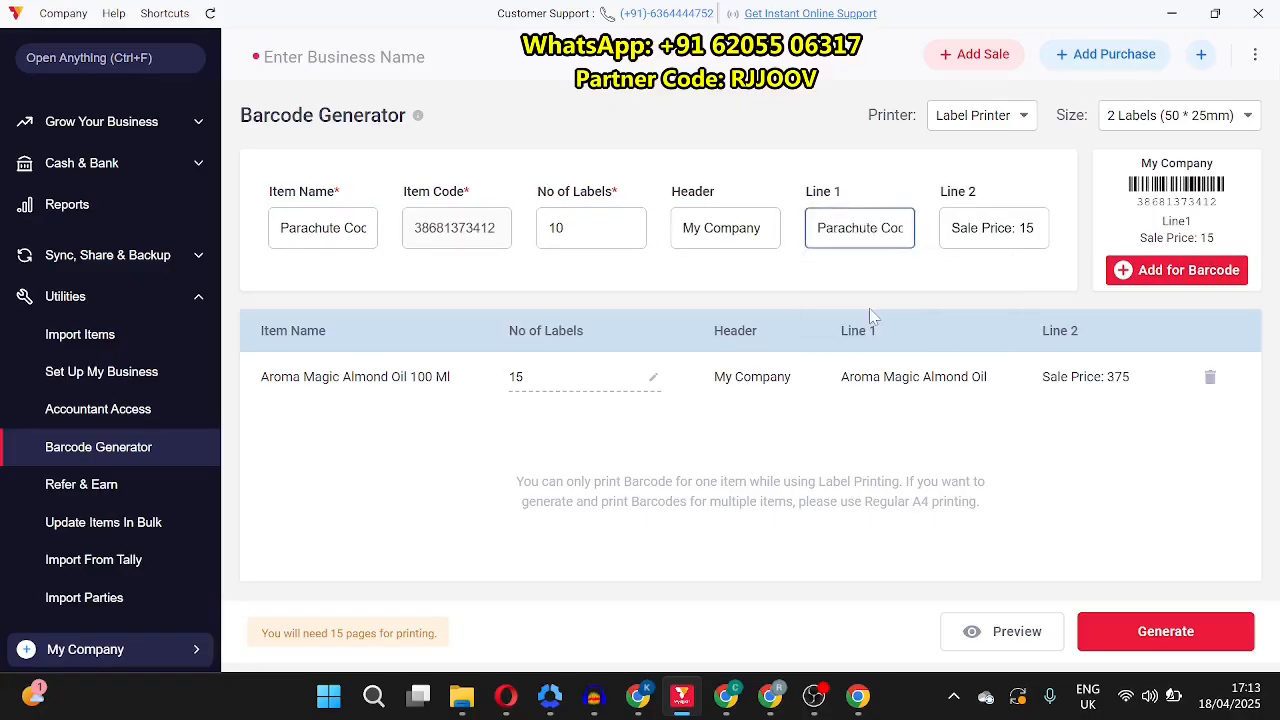
{"action": "left_click", "coordinate": [1228, 282]}
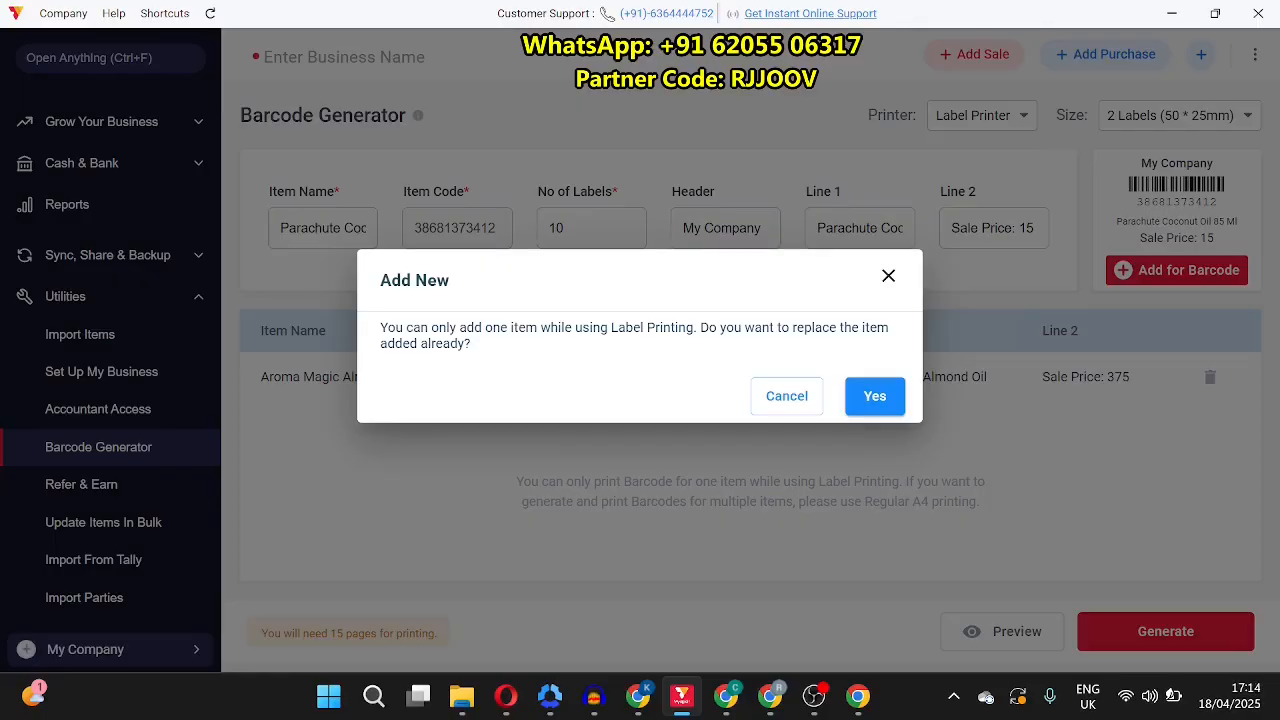
{"action": "left_click", "coordinate": [790, 396]}
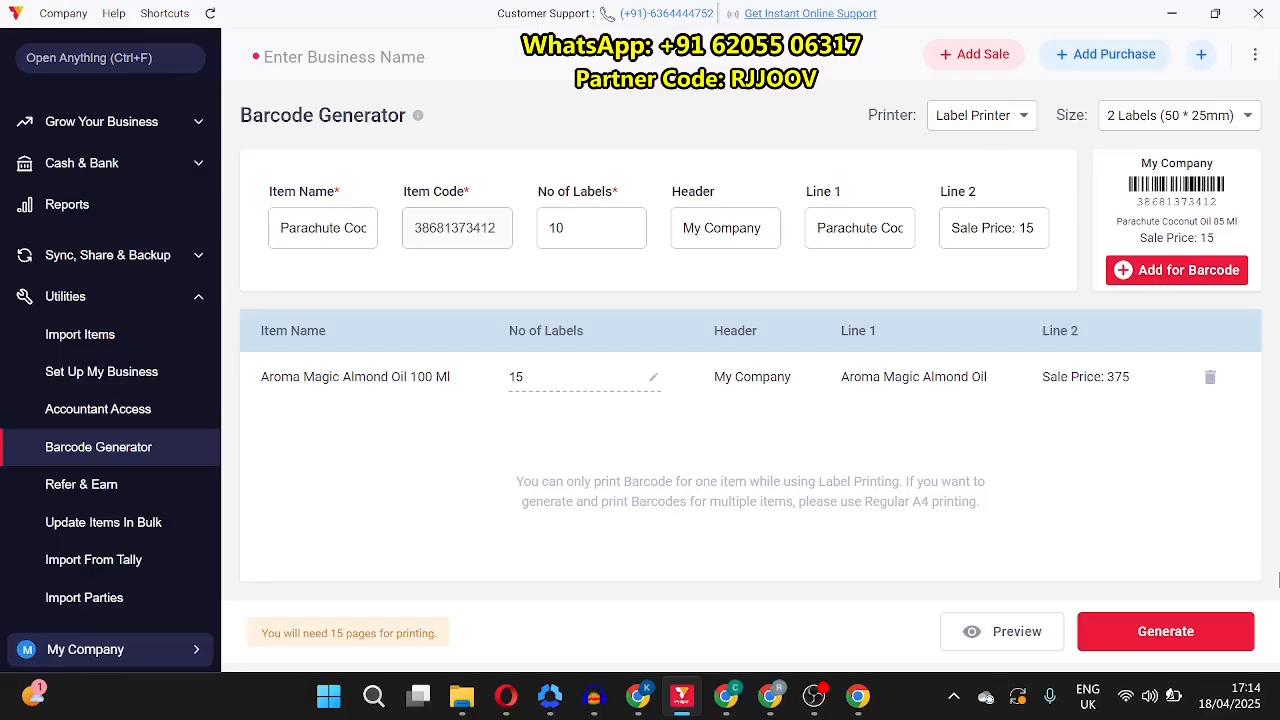
Step: Change the label size to 1 Label (50 * 25mm), previewing the almond oil label layout before and after the change
{"action": "left_click", "coordinate": [1060, 631]}
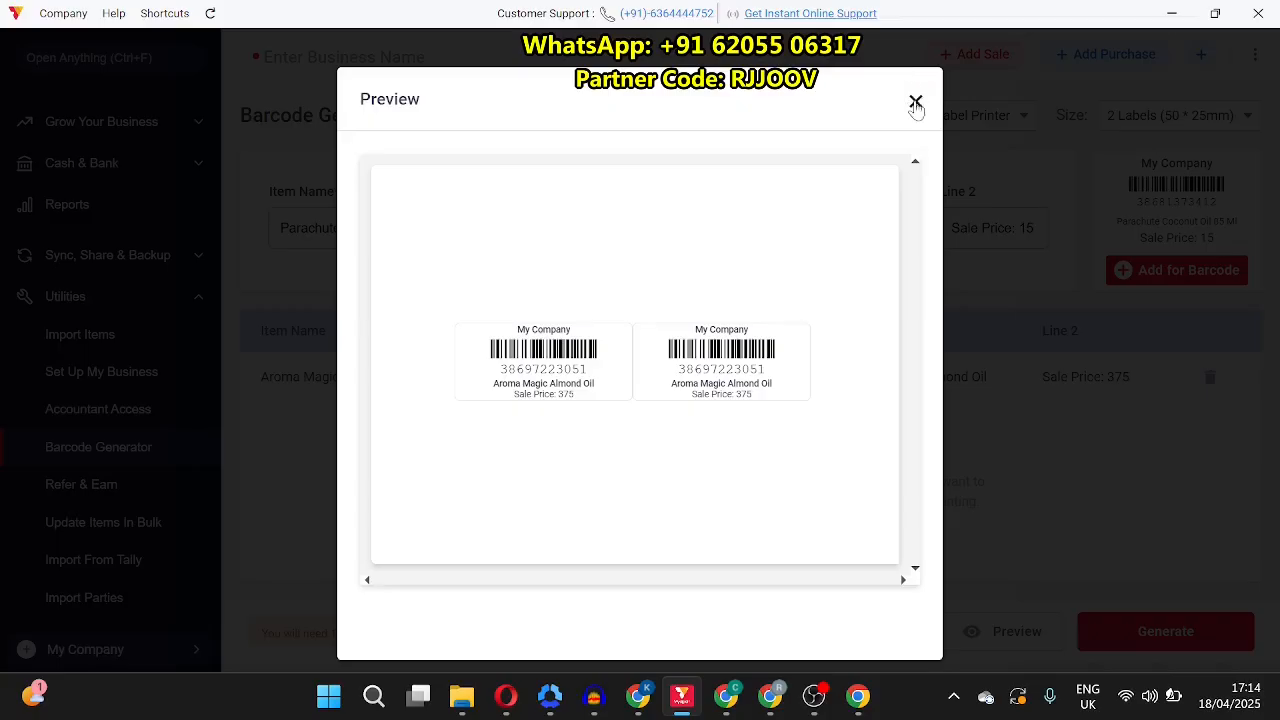
{"action": "left_click", "coordinate": [915, 102]}
{"action": "left_click", "coordinate": [1224, 118]}
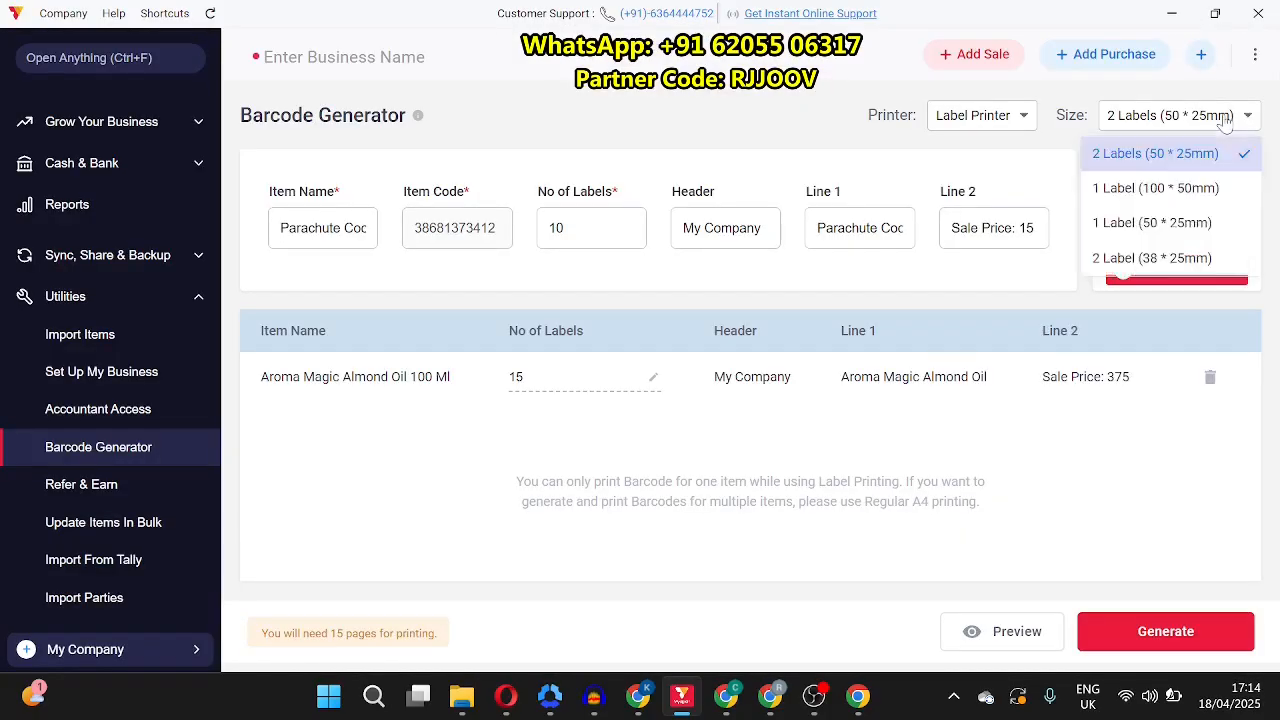
{"action": "left_click", "coordinate": [1172, 224]}
{"action": "left_click", "coordinate": [1019, 643]}
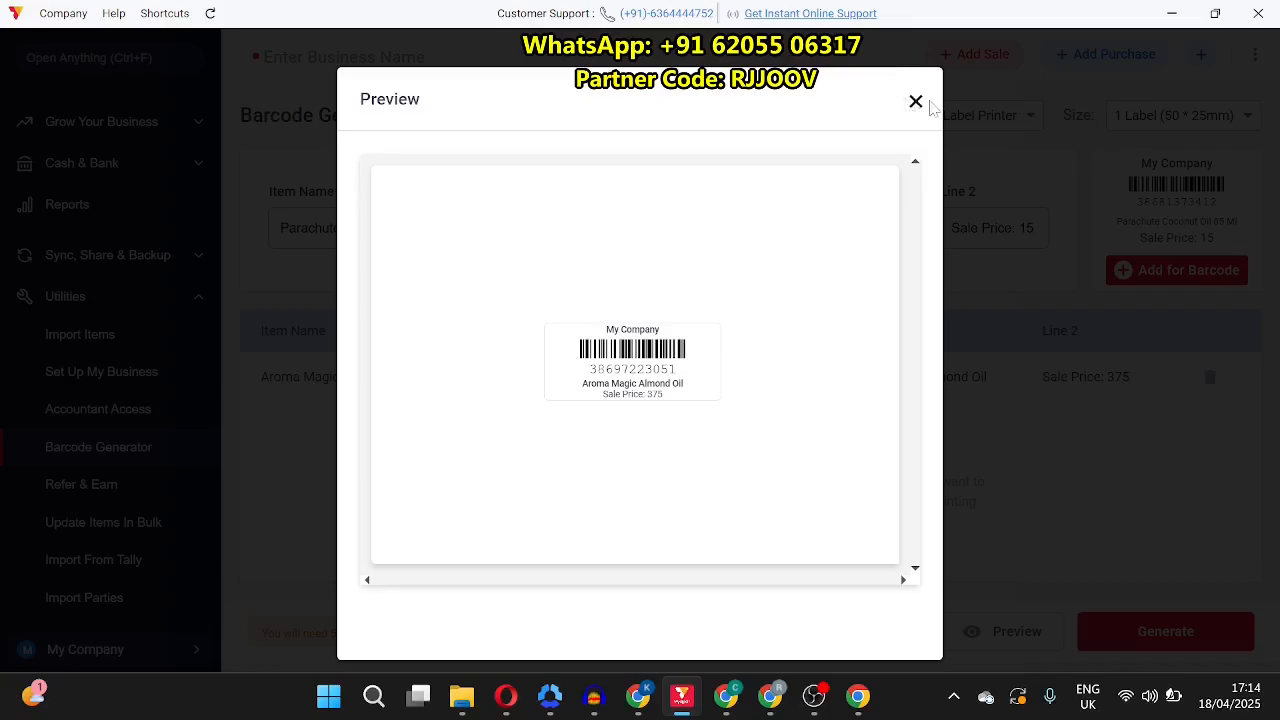
{"action": "left_click", "coordinate": [915, 102]}
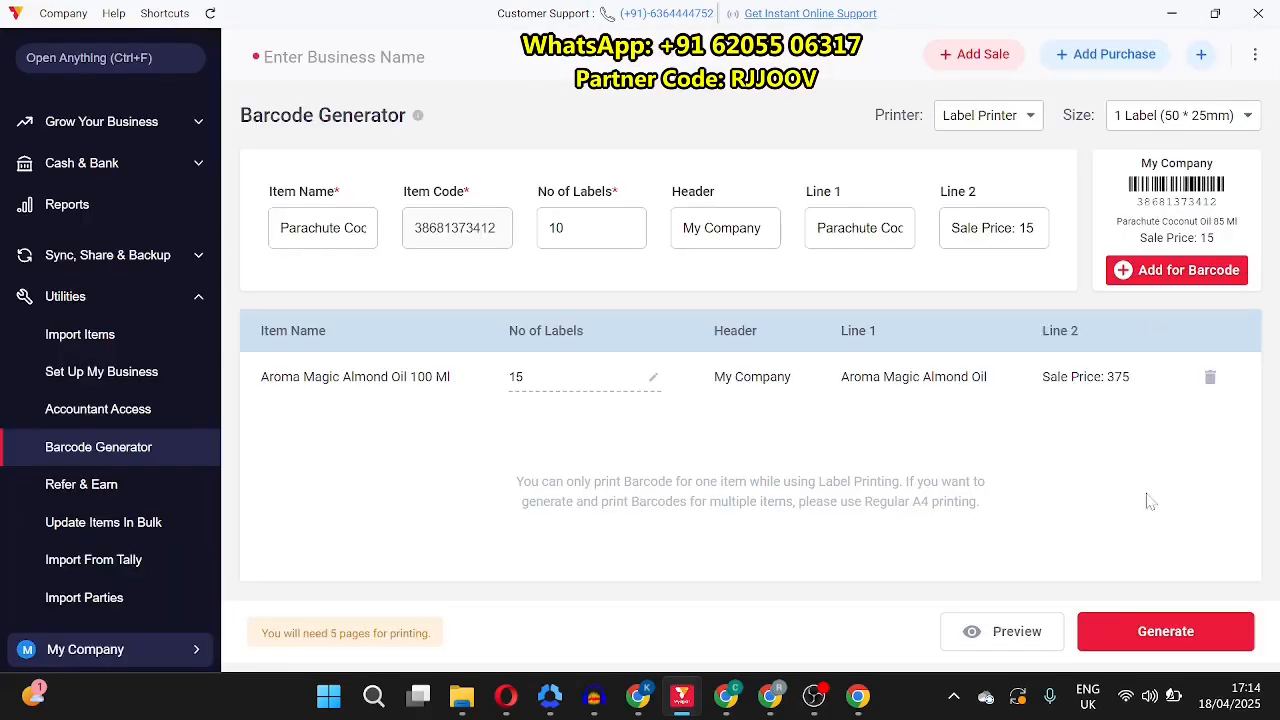
Step: Generate the almond oil barcode label to view its print layout, and close the output without printing or saving
{"action": "left_click", "coordinate": [1146, 638]}
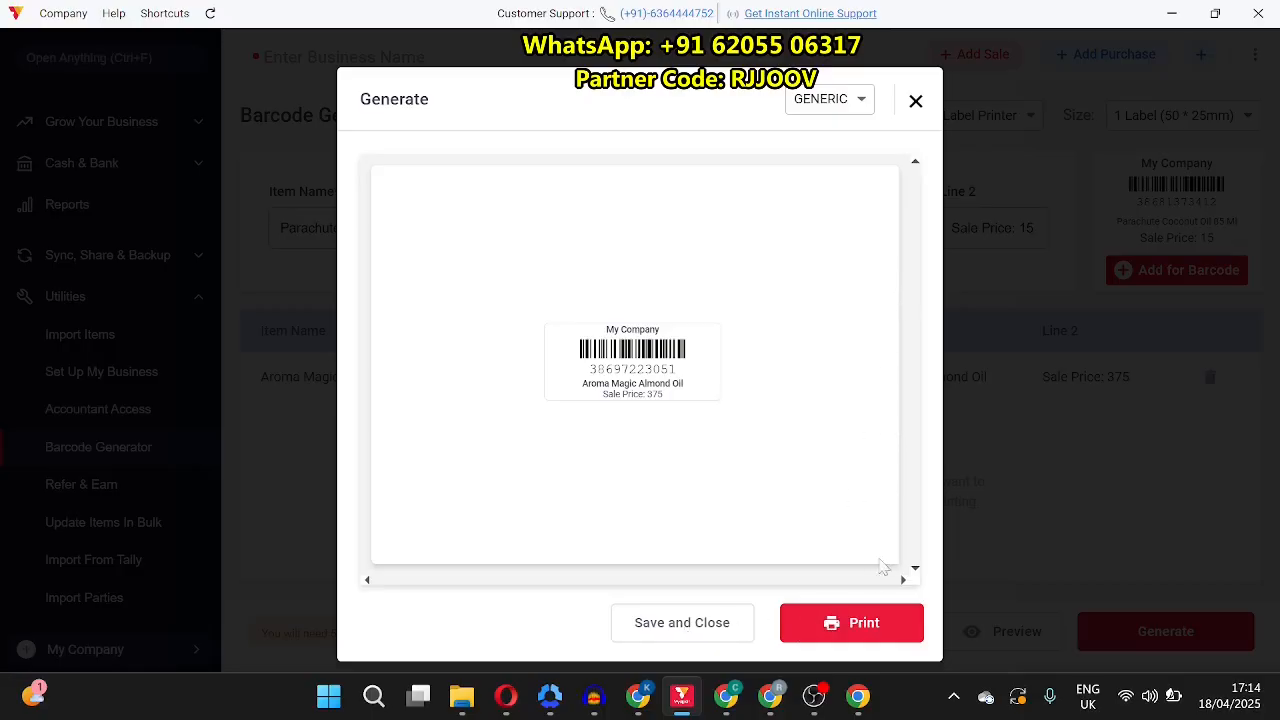
{"action": "left_click", "coordinate": [914, 103]}
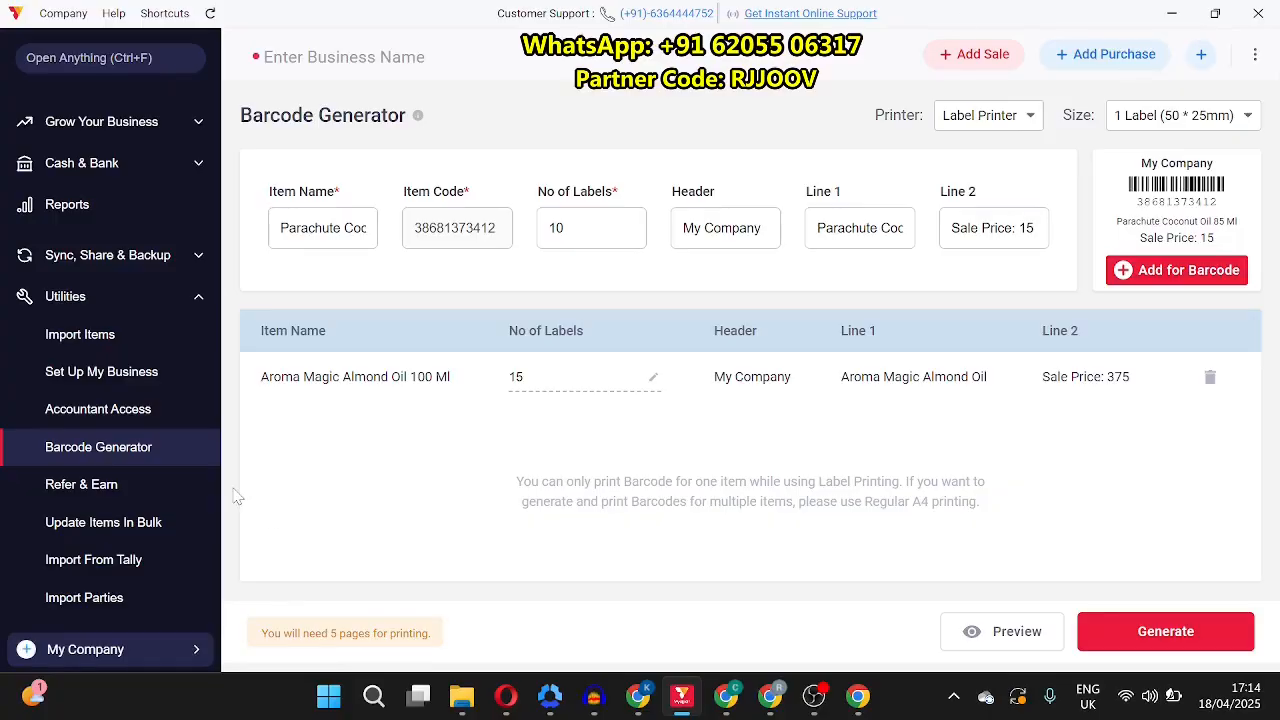
Step: Open Plans & Pricing and compare the price and duration of the 1-year and 3-year Desktop + Mobile Gold plans
{"action": "scroll", "coordinate": [237, 497], "scroll_direction": "down", "scroll_amount": 3}
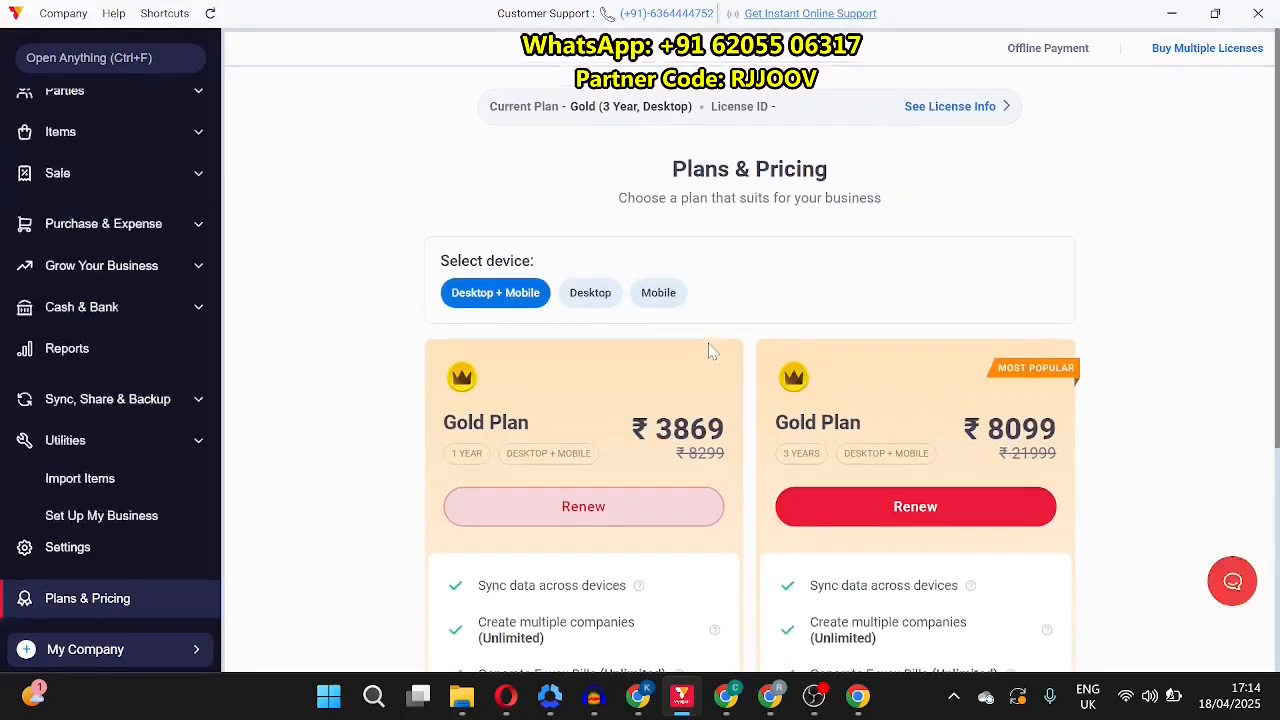
{"action": "scroll", "coordinate": [358, 388], "scroll_direction": "down", "scroll_amount": 2}
{"action": "double_click", "coordinate": [722, 207]}
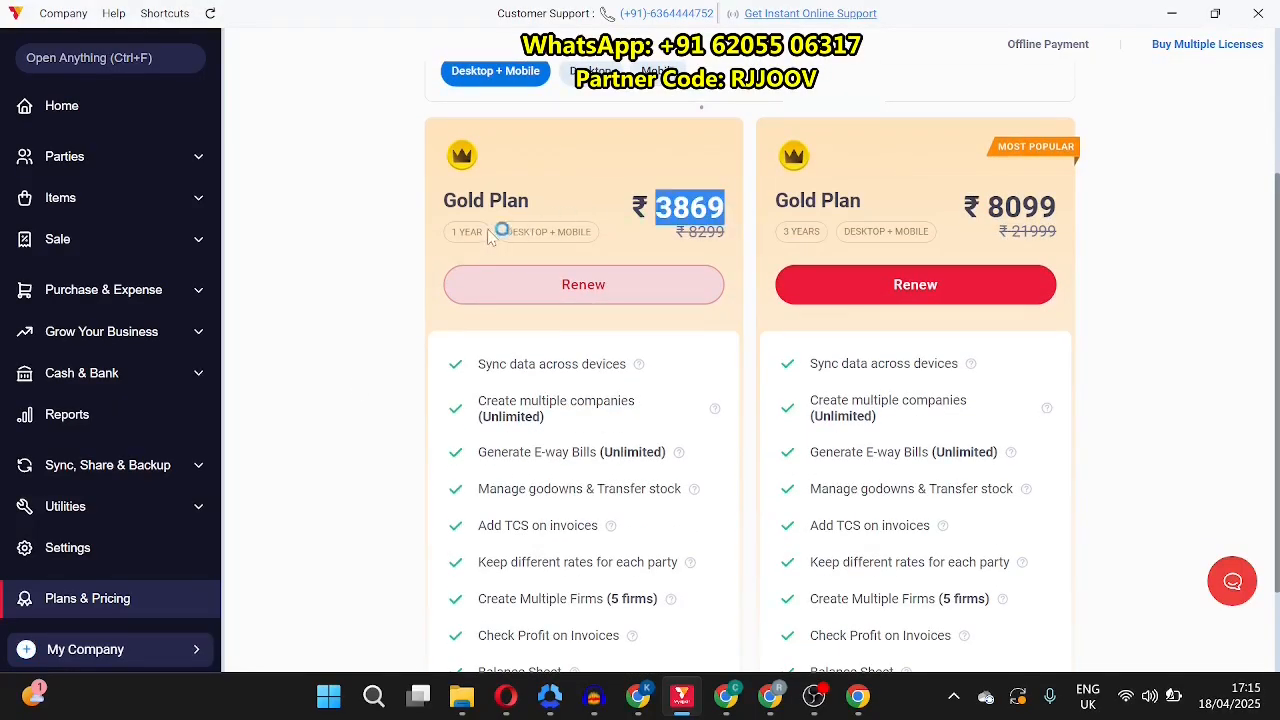
{"action": "left_click_drag", "start_coordinate": [497, 234], "coordinate": [448, 238]}
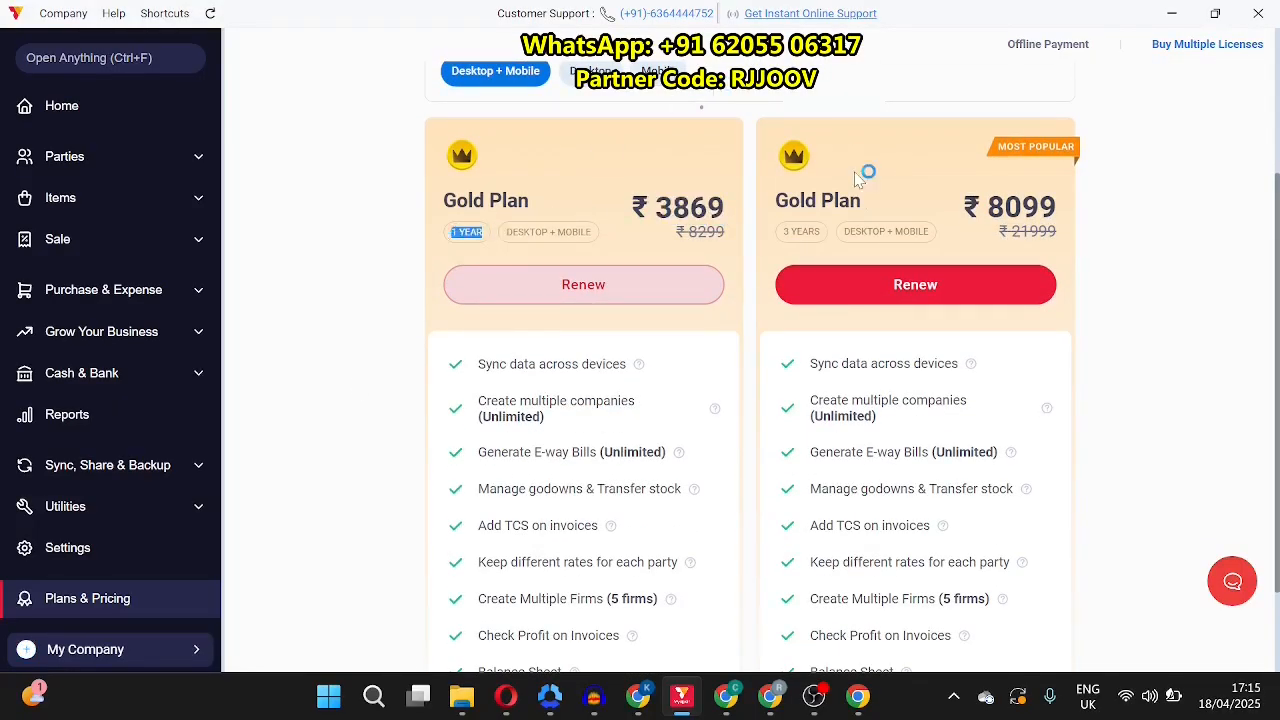
{"action": "left_click_drag", "start_coordinate": [822, 232], "coordinate": [776, 233]}
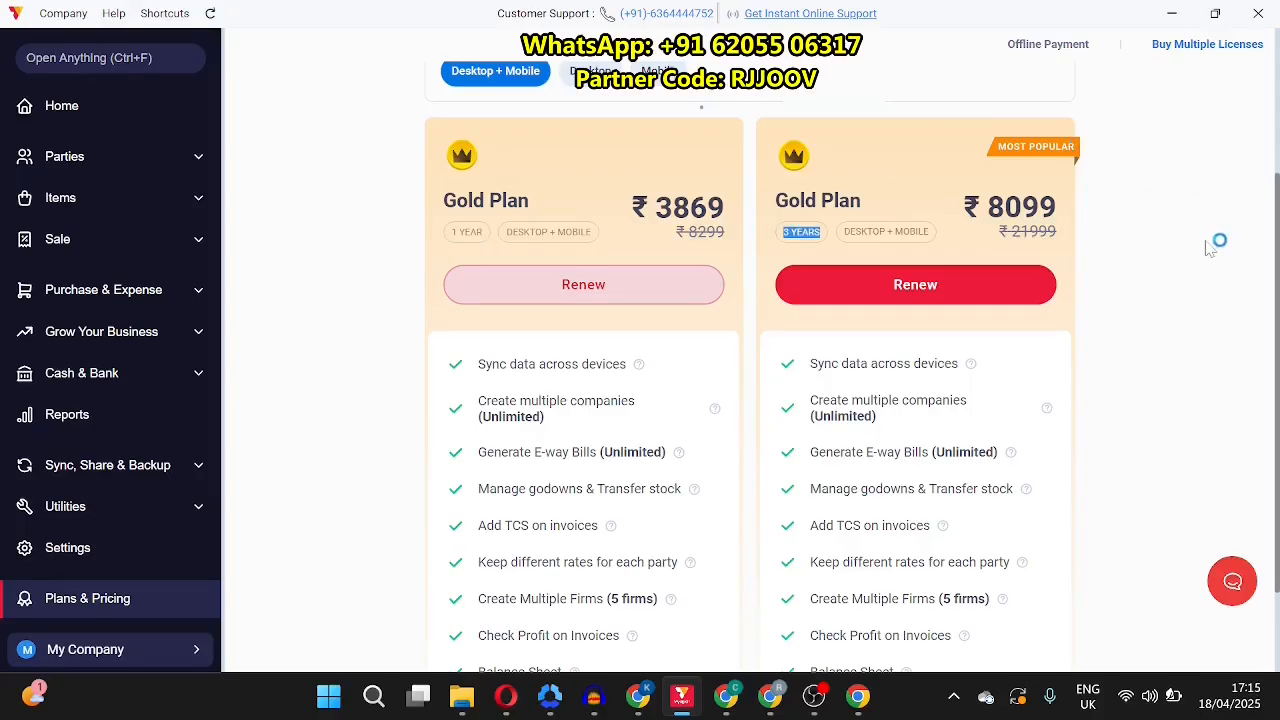